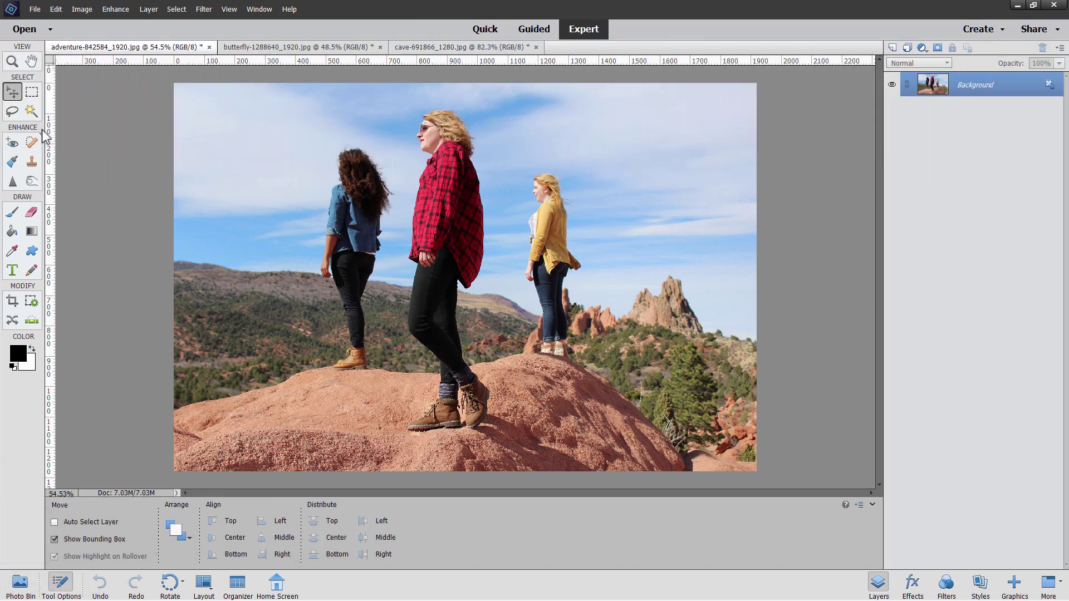
Activate the freehand Lasso tool and step through its Add, Subtract and Intersect selection modes.
click(16, 114)
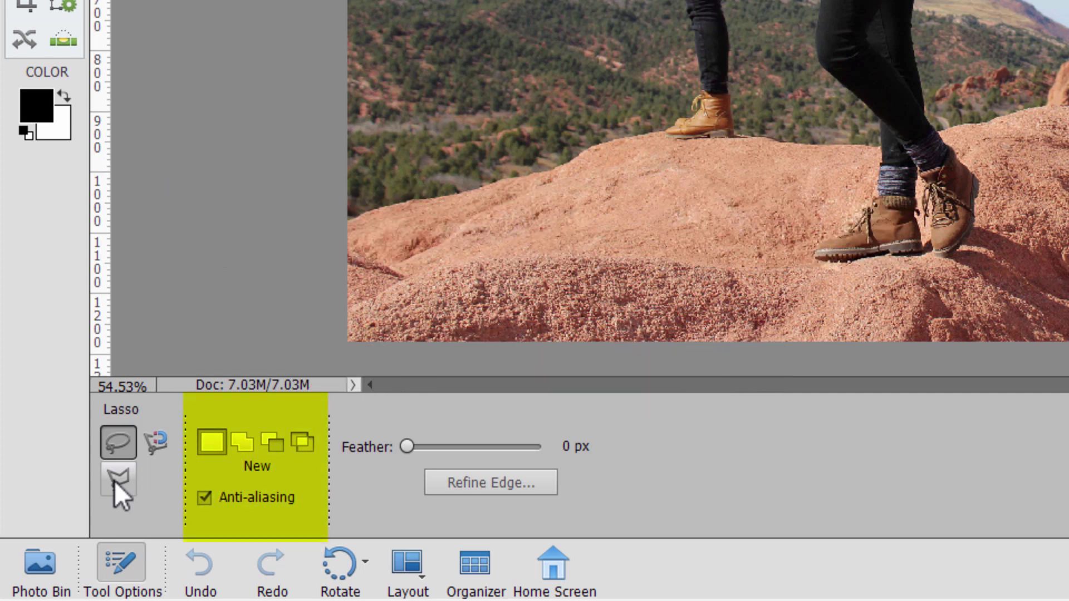
click(240, 440)
click(274, 444)
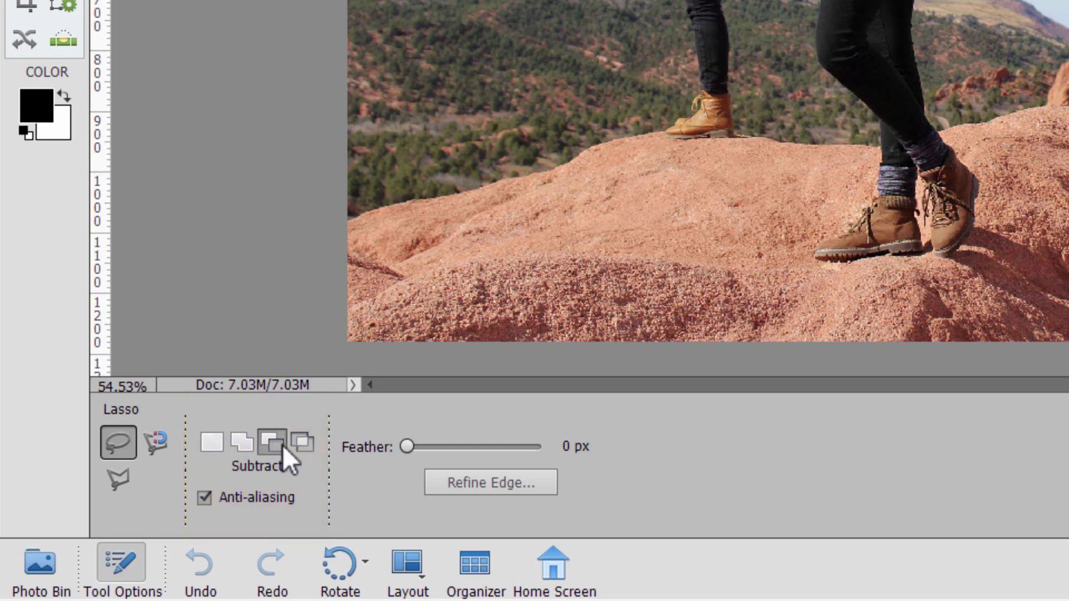
click(302, 443)
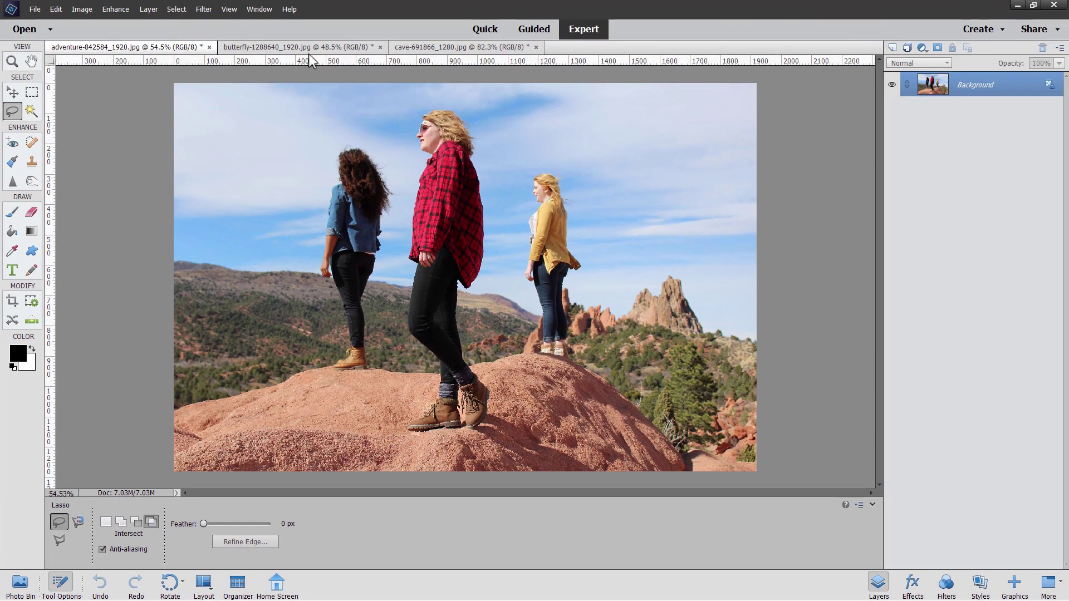
View the open butterfly and cave photos and return to the adventure photo.
click(310, 47)
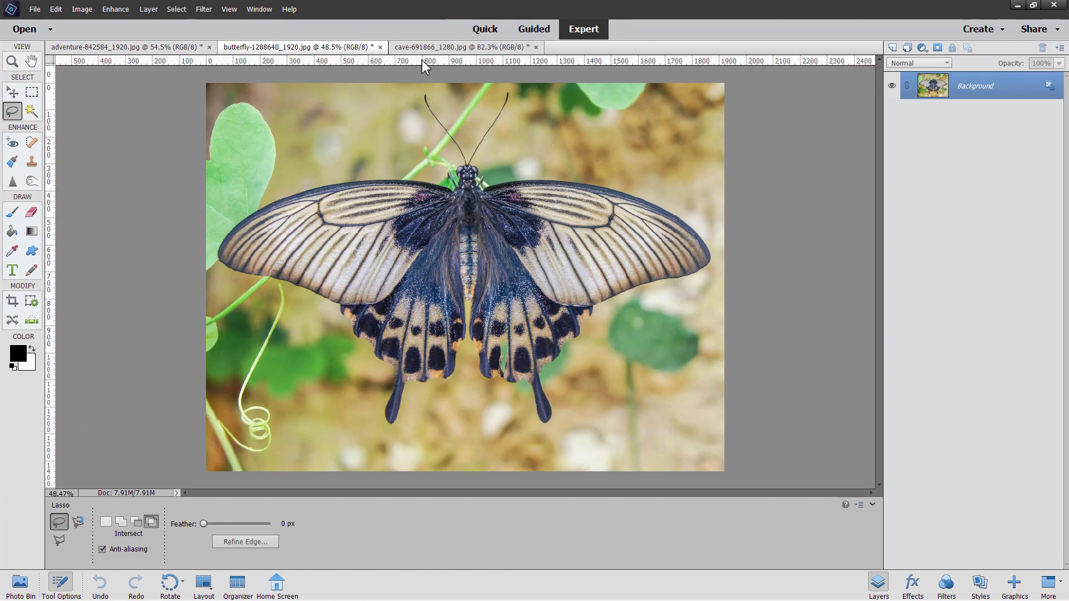
click(428, 47)
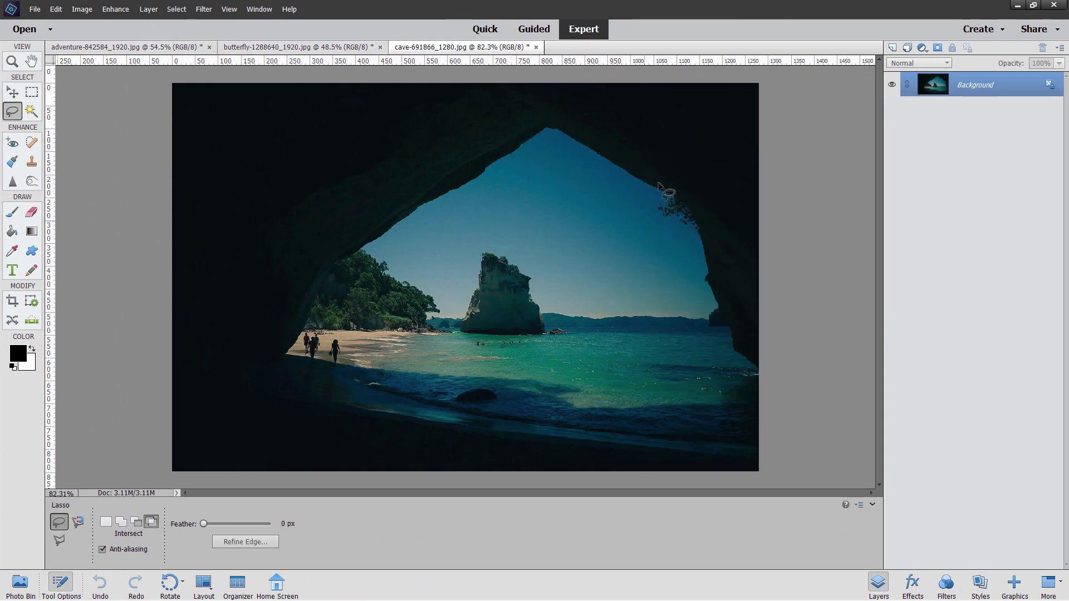
click(100, 48)
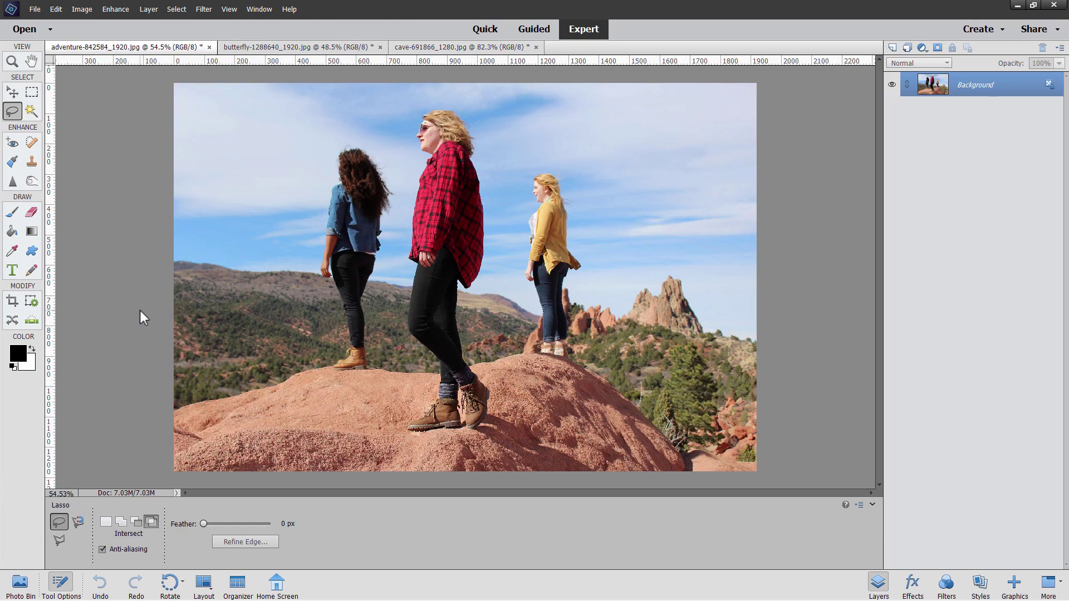
Create a new blank document and draw a closed freehand Lasso selection near its centre.
key(ctrl+alt+n)
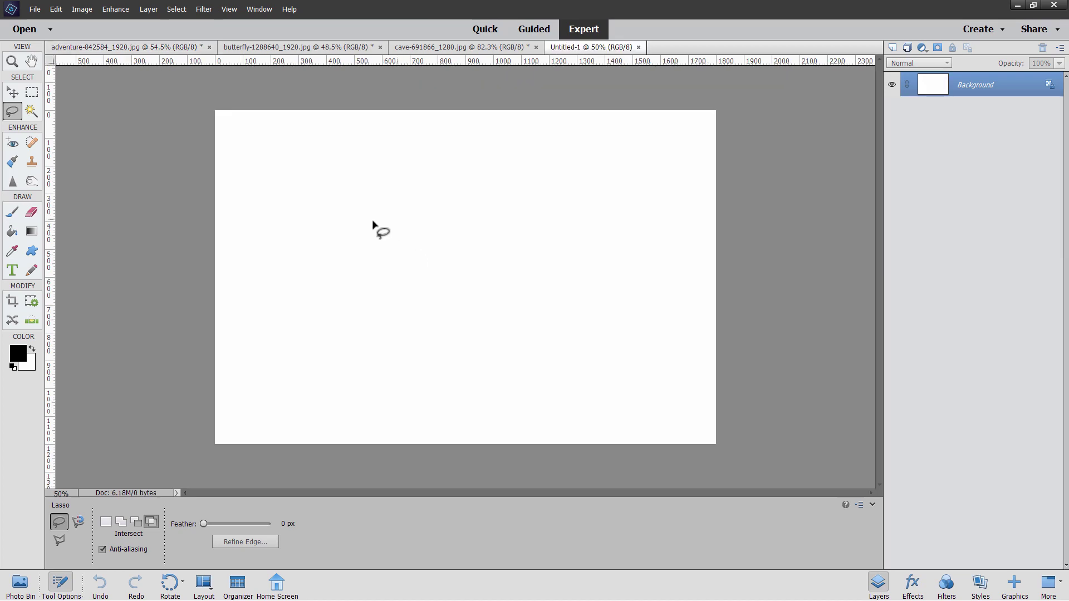
mouse_move(421, 193)
mouse_down()
mouse_move(418, 244)
mouse_move(386, 262)
mouse_move(397, 292)
mouse_move(429, 322)
mouse_move(478, 335)
mouse_move(519, 322)
mouse_move(527, 296)
mouse_move(511, 202)
mouse_move(499, 189)
mouse_move(472, 214)
mouse_move(440, 197)
mouse_up()
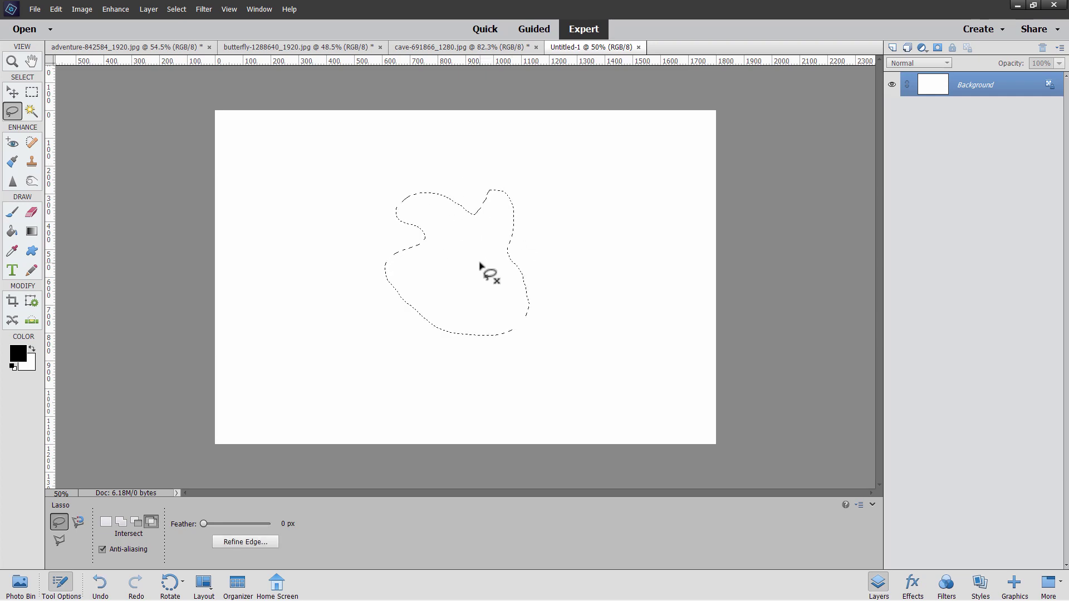
Replace the selection with a wider freehand outline across the canvas centre, using the Lasso's New selection mode.
click(106, 521)
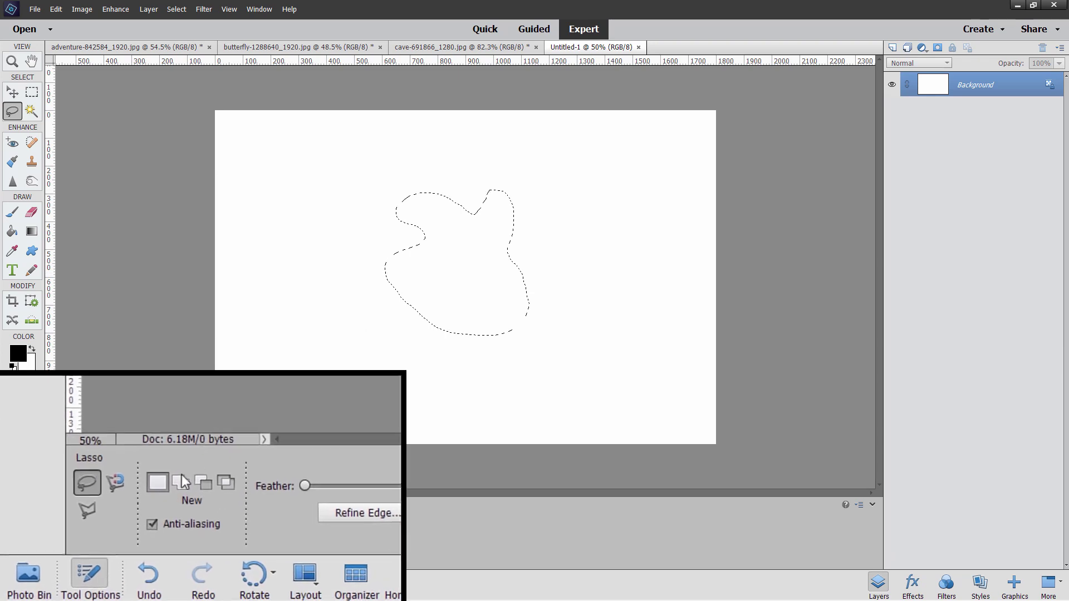
click(440, 328)
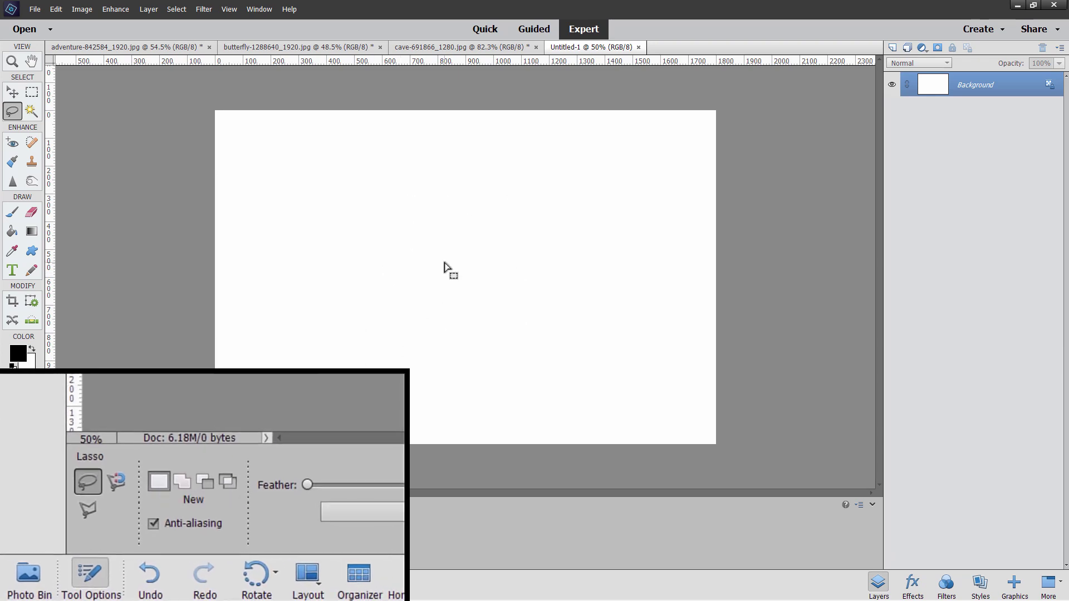
mouse_move(415, 236)
mouse_down()
mouse_move(412, 302)
mouse_move(454, 325)
mouse_move(608, 326)
mouse_move(607, 220)
mouse_move(527, 217)
mouse_move(404, 240)
mouse_up()
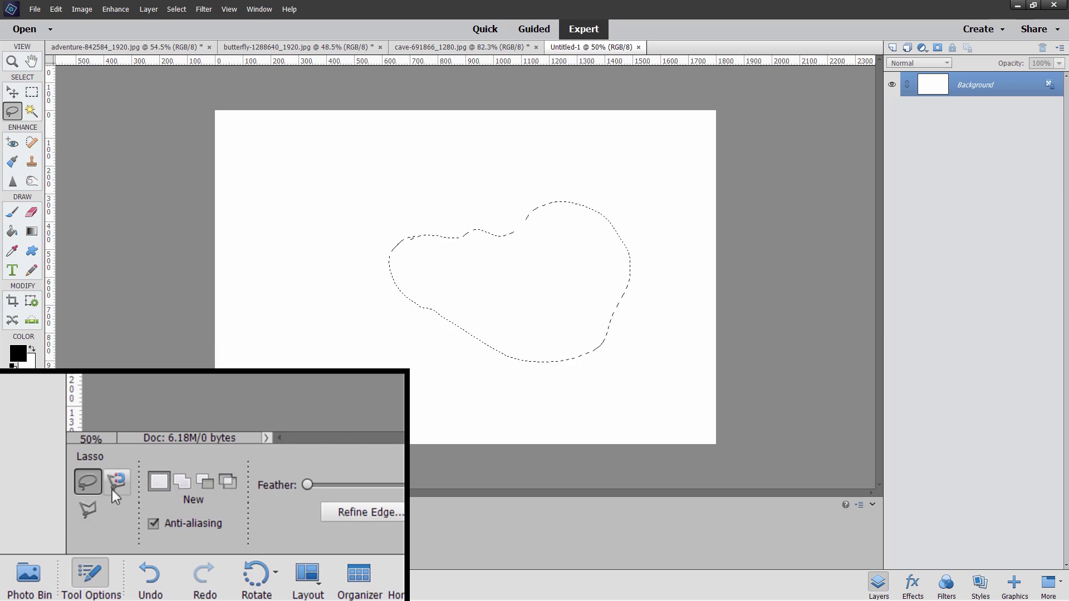
Add a rounded freehand lobe to the selection's lower-left edge and subtract a curved piece from its lower-right edge.
click(189, 482)
mouse_move(390, 336)
mouse_down()
mouse_move(432, 391)
mouse_move(475, 362)
mouse_move(503, 321)
mouse_move(478, 297)
mouse_move(417, 304)
mouse_move(390, 336)
mouse_up()
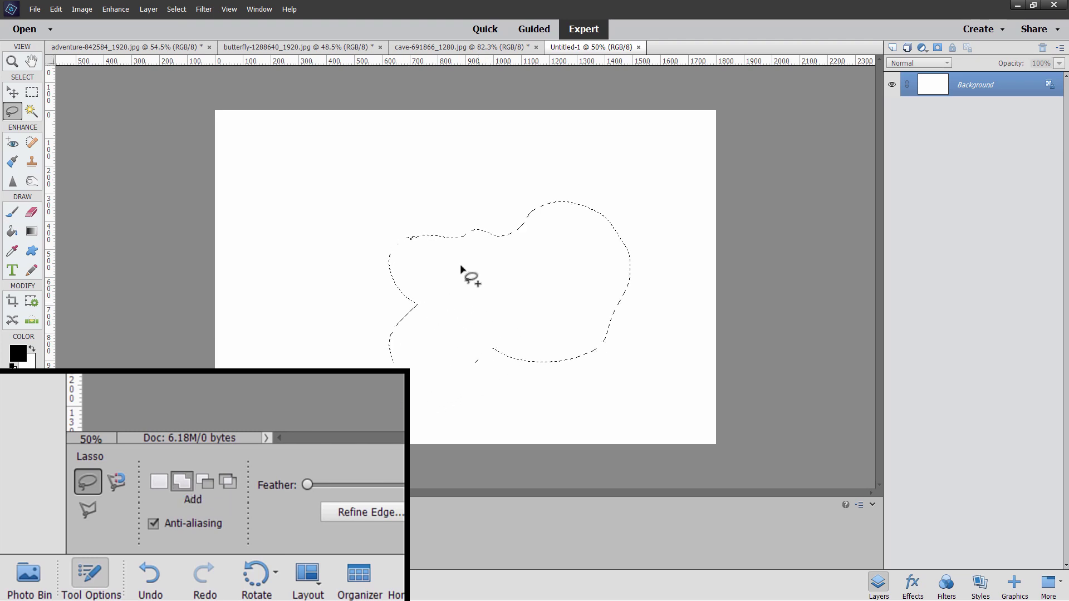
click(208, 486)
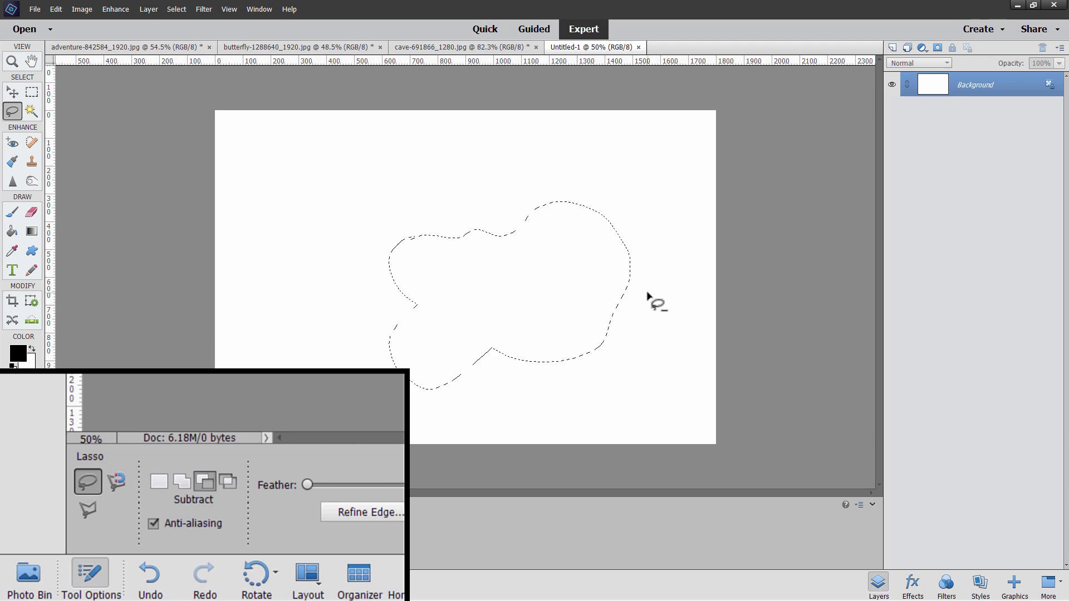
mouse_move(601, 277)
mouse_down()
mouse_move(564, 340)
mouse_move(579, 363)
mouse_move(638, 365)
mouse_move(646, 292)
mouse_up()
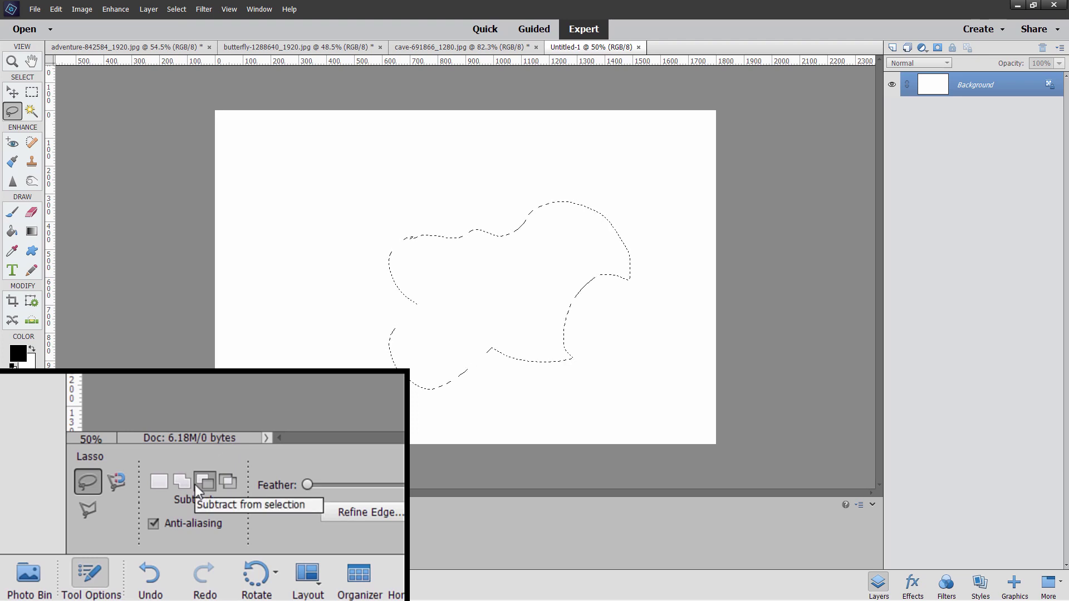
Intersect the selection with a freehand area overlapping its upper-left part.
click(232, 486)
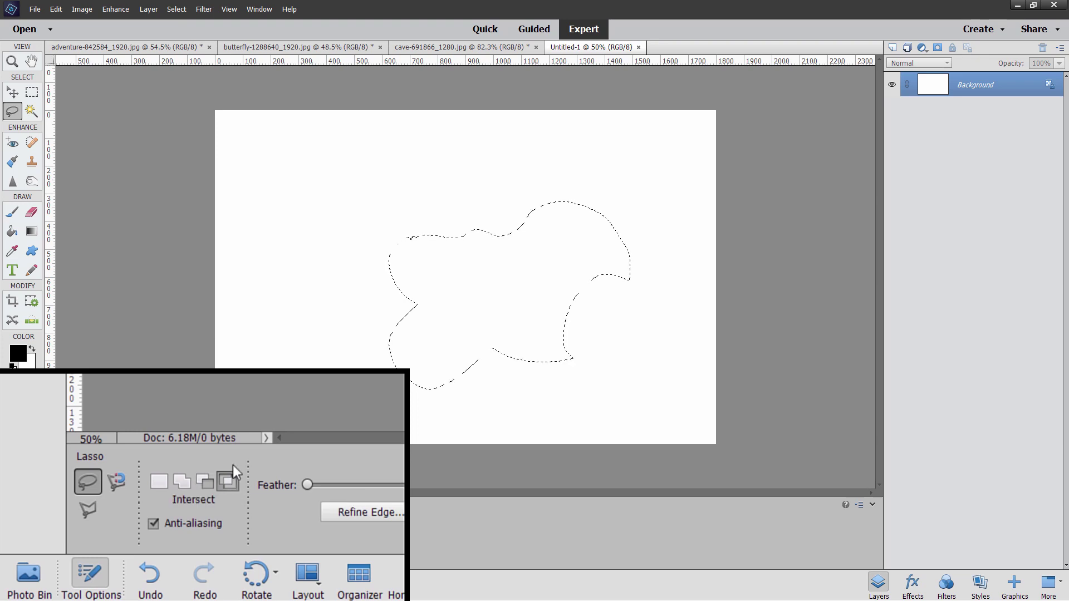
mouse_move(284, 236)
mouse_down()
mouse_move(310, 277)
mouse_move(352, 300)
mouse_up()
mouse_move(435, 287)
mouse_down()
mouse_move(486, 217)
mouse_move(452, 179)
mouse_move(367, 176)
mouse_move(286, 236)
mouse_up()
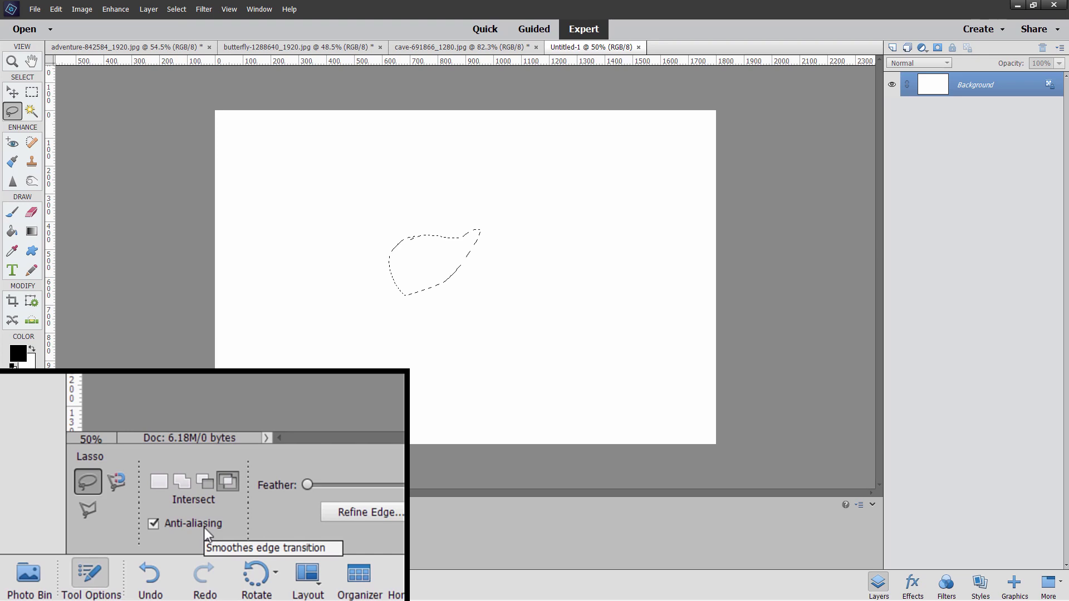
In the adventure photo, draw a loose freehand Lasso selection around the woman in the denim jacket, using New selection mode.
click(158, 487)
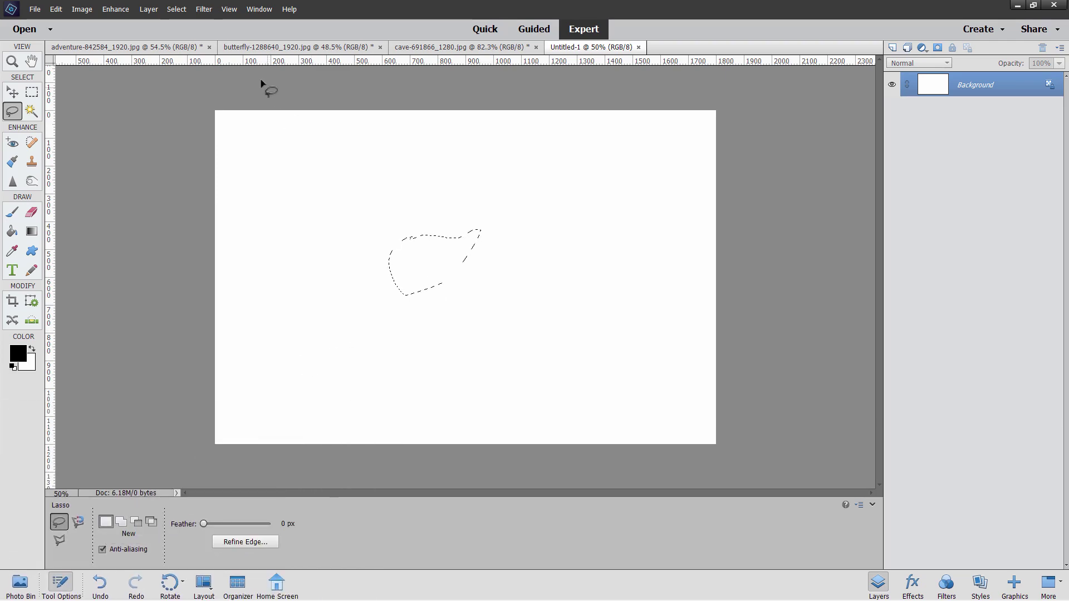
click(201, 48)
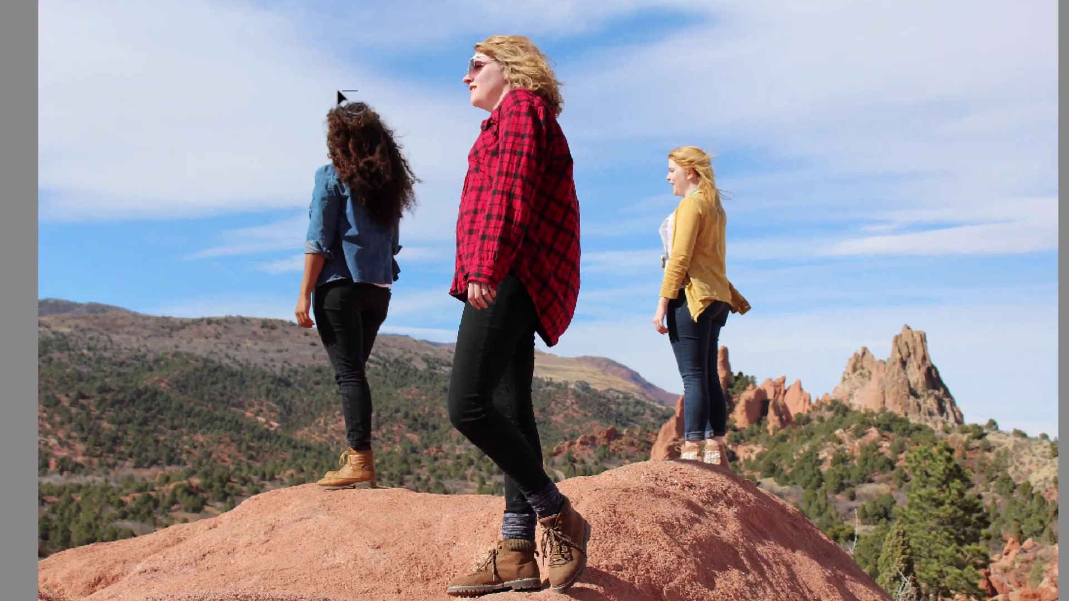
mouse_move(340, 95)
mouse_down()
mouse_move(316, 102)
mouse_move(288, 185)
mouse_move(279, 346)
mouse_up()
mouse_move(312, 392)
mouse_down()
mouse_move(333, 473)
mouse_move(300, 509)
mouse_move(299, 527)
mouse_move(366, 550)
mouse_move(390, 540)
mouse_move(389, 500)
mouse_up()
drag(377, 435, 376, 386)
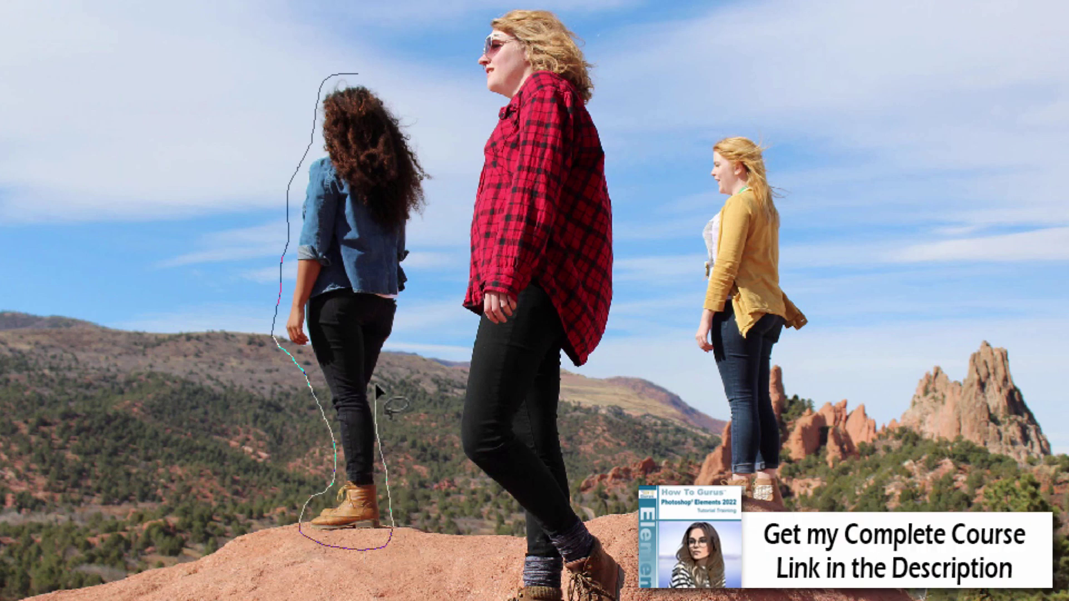
mouse_move(395, 336)
mouse_down()
mouse_move(414, 292)
mouse_move(416, 228)
mouse_move(438, 206)
mouse_move(437, 155)
mouse_move(422, 111)
mouse_move(356, 78)
mouse_up()
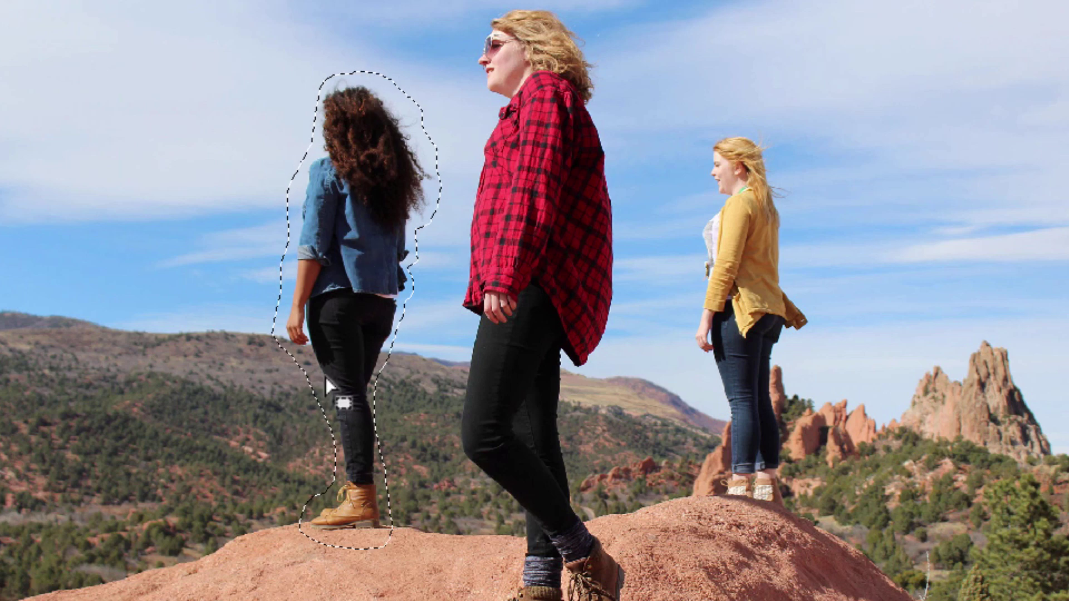
Remove the selected woman in the denim jacket by filling the selection with Content-Aware at Normal mode and 100% opacity.
key(ctrl+0)
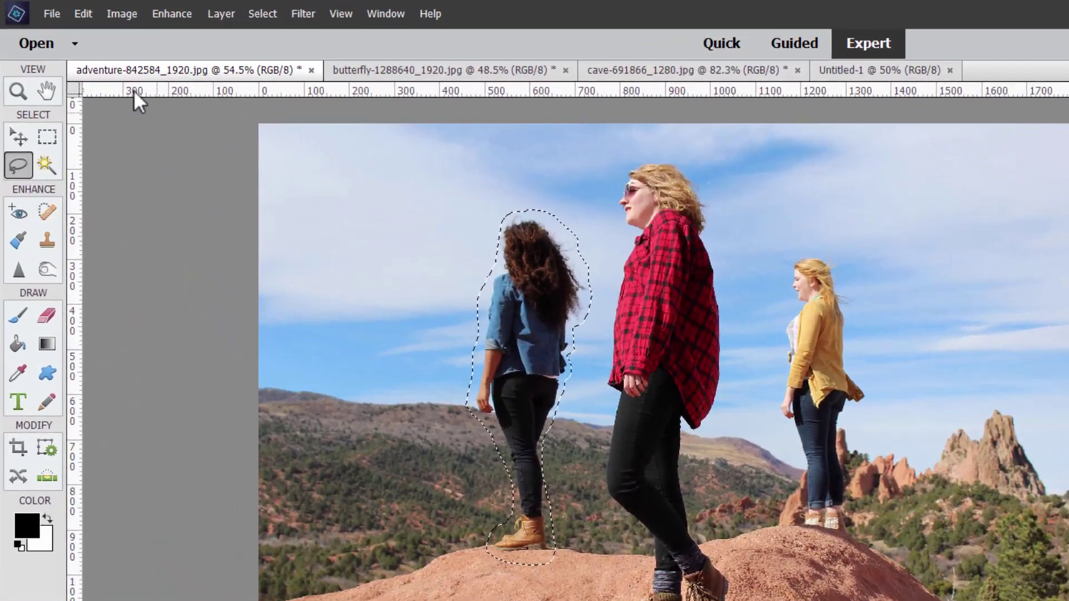
click(81, 15)
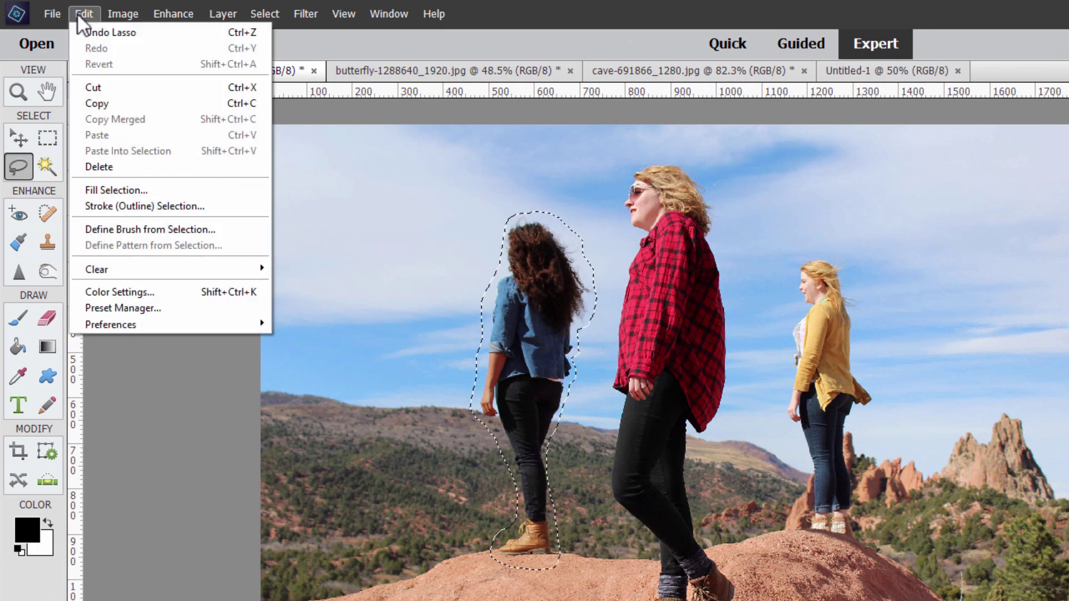
click(154, 188)
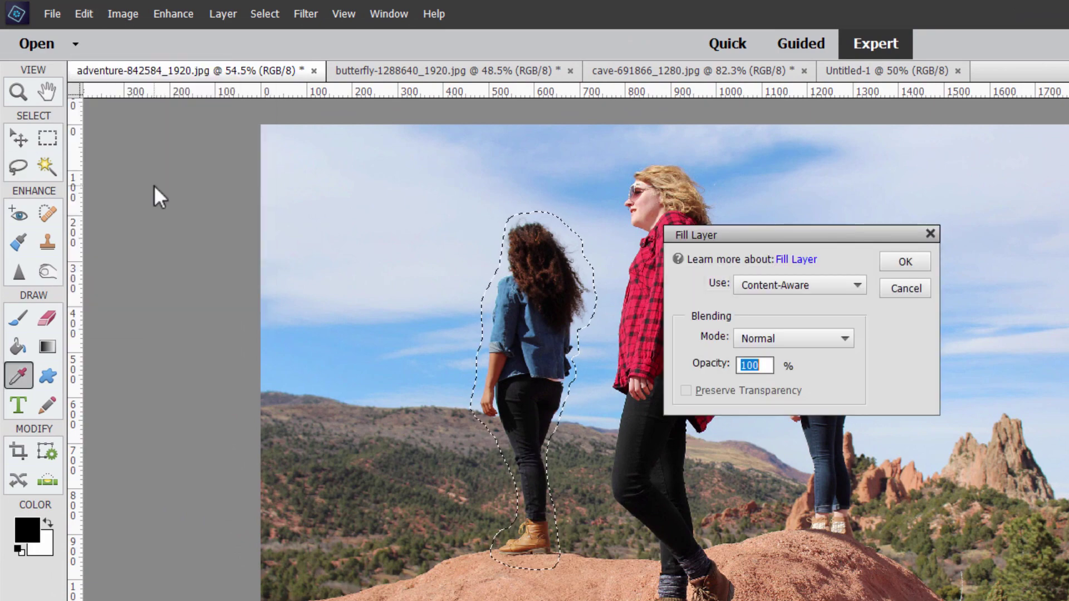
click(810, 287)
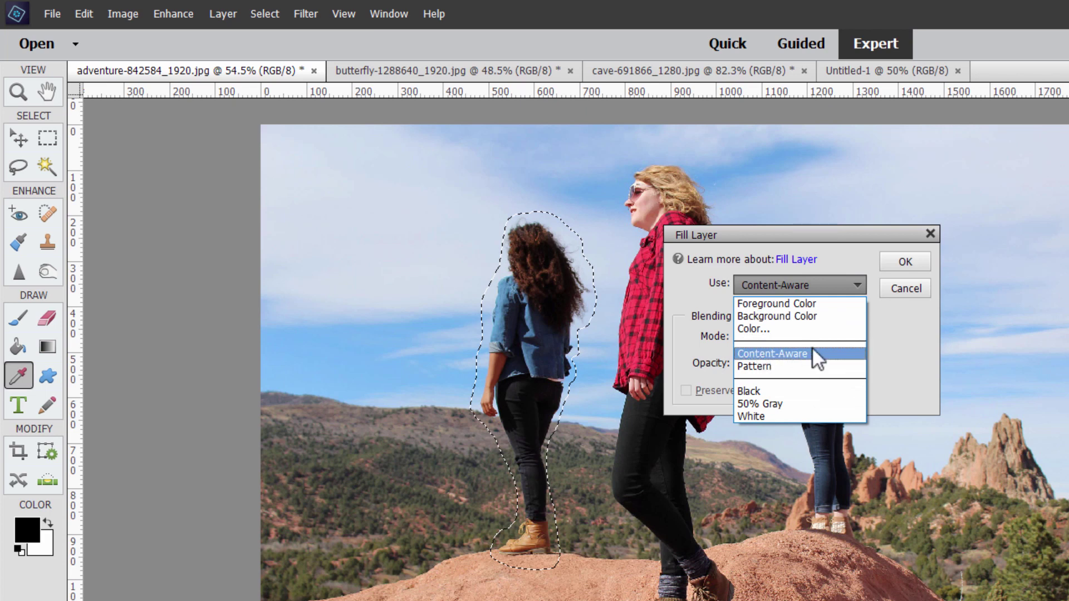
click(813, 358)
click(897, 266)
key(l)
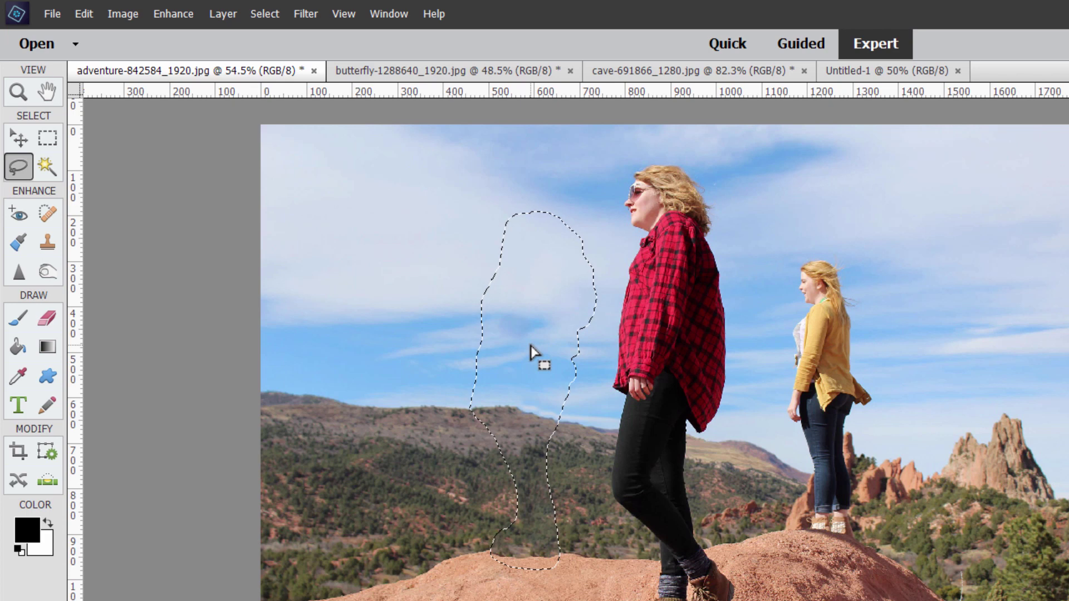
Undo the Content-Aware fill and deselect the outline around the woman in the denim jacket.
key(ctrl+z)
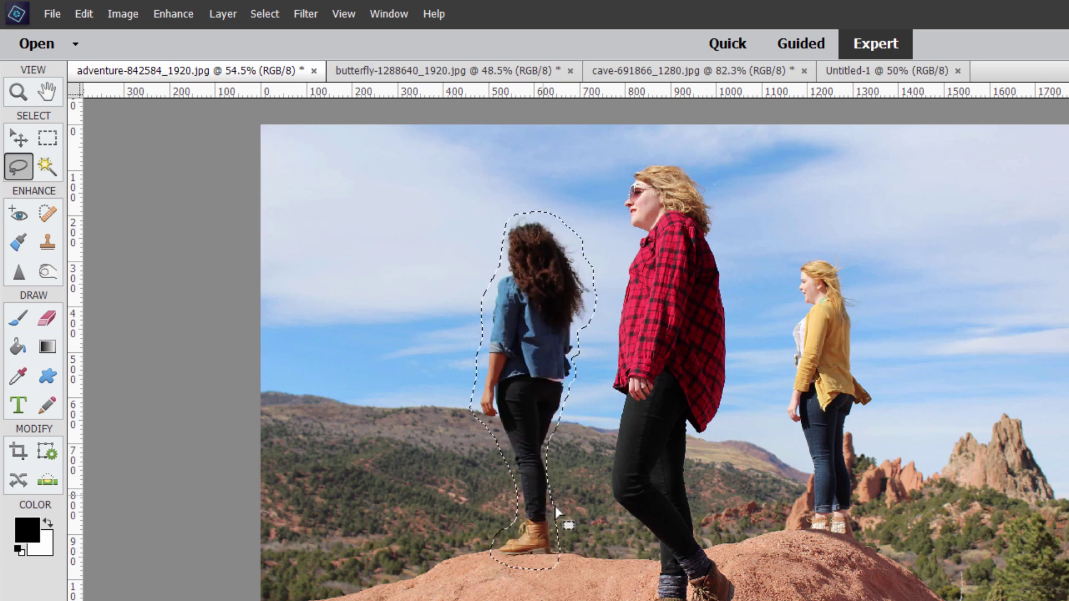
key(ctrl+d)
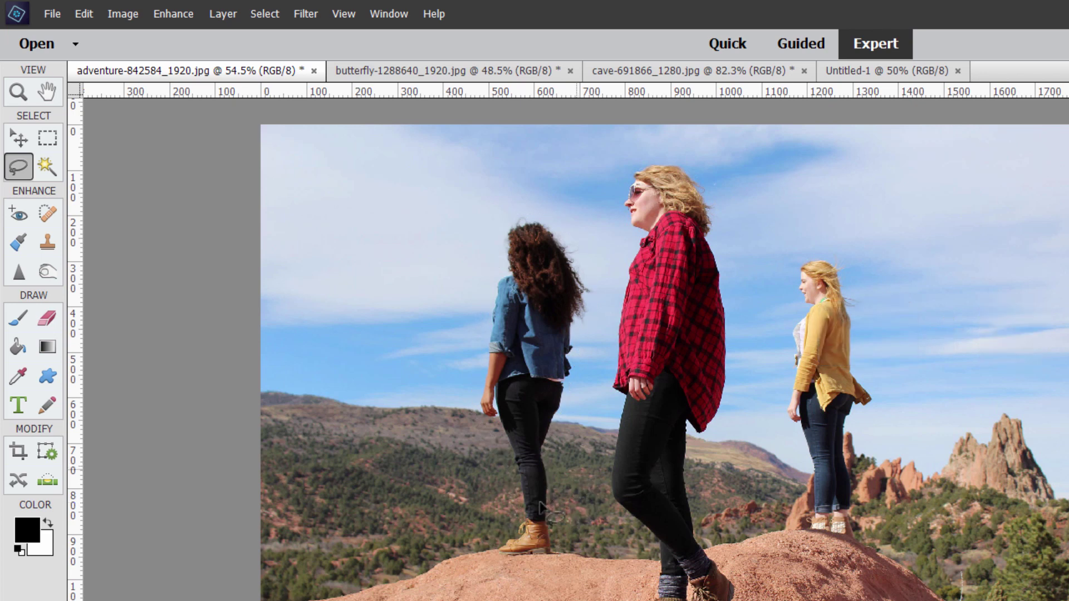
Draw a freehand Lasso selection closely around the head and shoulders of the woman in the red plaid shirt at 200% zoom.
click(18, 91)
click(660, 194)
click(675, 210)
click(675, 229)
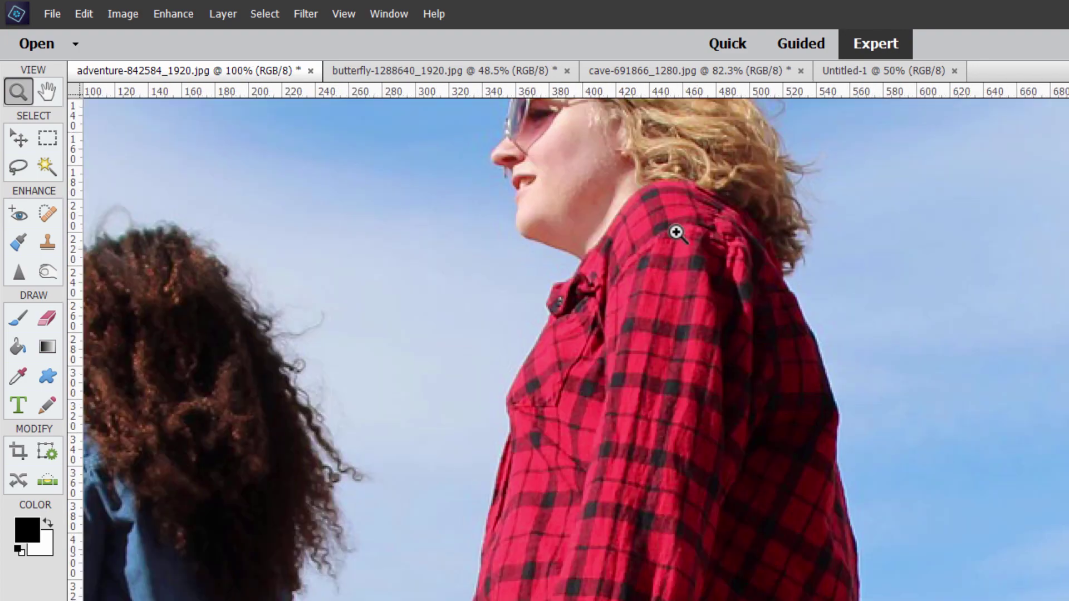
scroll(653, 285, up, 5)
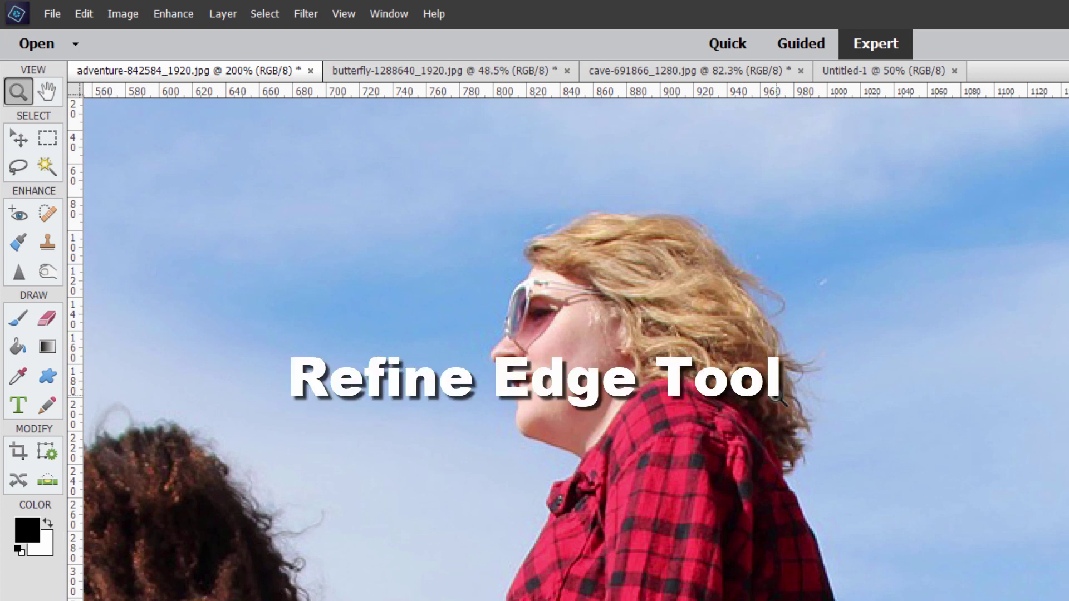
click(22, 167)
mouse_move(511, 547)
mouse_down()
mouse_move(553, 465)
mouse_move(511, 431)
mouse_move(505, 384)
mouse_move(483, 354)
mouse_move(526, 269)
mouse_move(520, 234)
mouse_move(592, 204)
mouse_move(693, 209)
mouse_move(792, 291)
mouse_move(783, 331)
mouse_move(795, 348)
mouse_move(829, 355)
mouse_move(830, 368)
mouse_move(761, 495)
mouse_move(514, 551)
mouse_up()
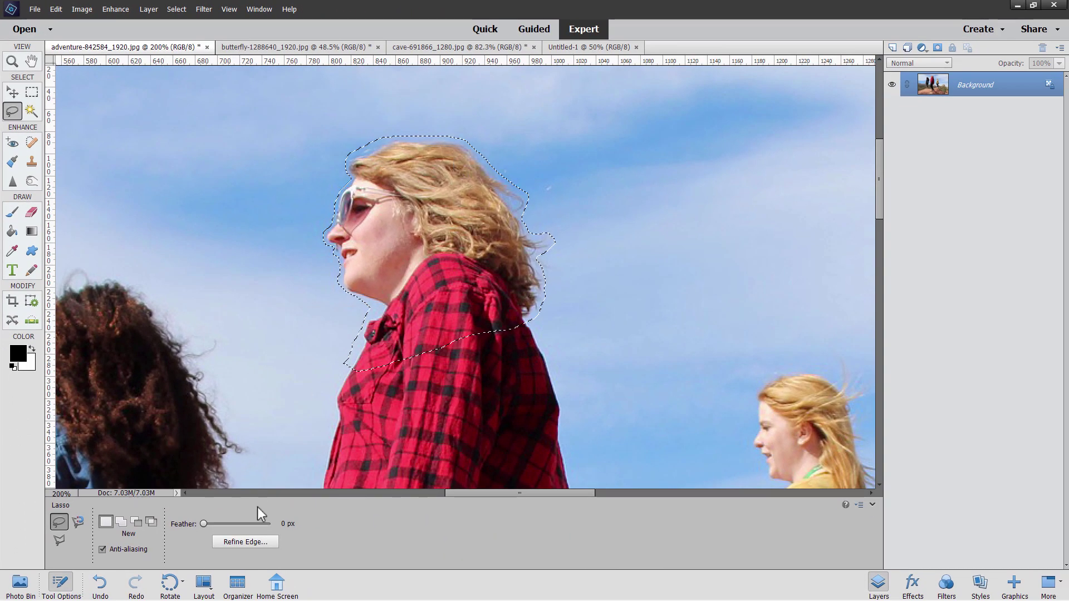
Try brushing sky out of the selection around the face and hair with Refine Edge, then cancel it and deselect.
click(243, 541)
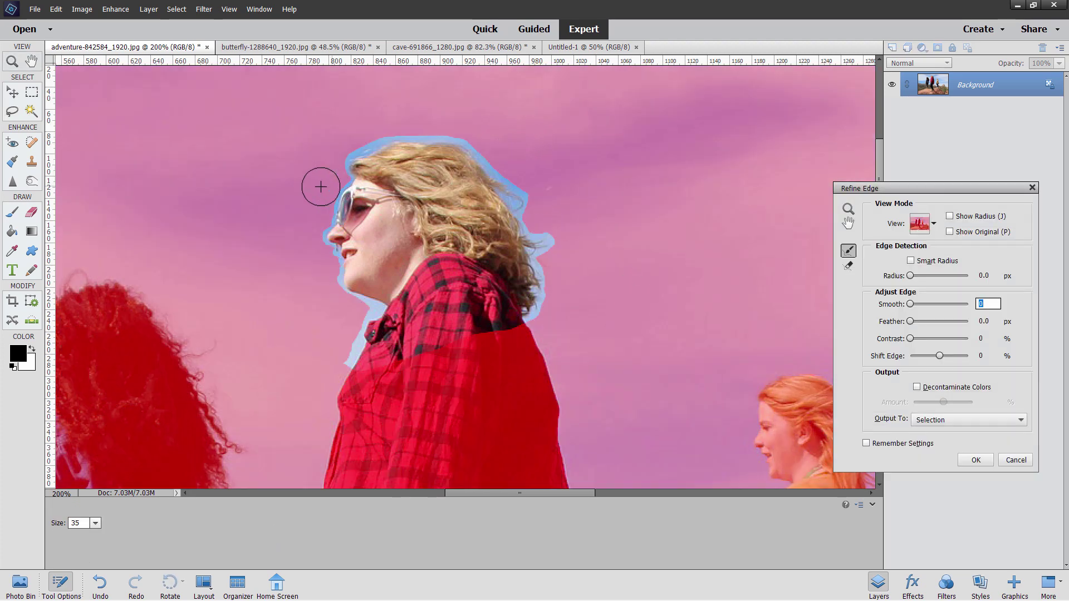
mouse_move(373, 136)
mouse_down()
mouse_move(347, 151)
mouse_move(314, 227)
mouse_move(332, 298)
mouse_move(346, 306)
mouse_move(332, 322)
mouse_move(339, 304)
mouse_move(372, 313)
mouse_move(317, 325)
mouse_move(355, 326)
mouse_move(338, 360)
mouse_move(327, 355)
mouse_move(303, 239)
mouse_move(401, 130)
mouse_move(487, 146)
mouse_move(520, 192)
mouse_move(556, 213)
mouse_up()
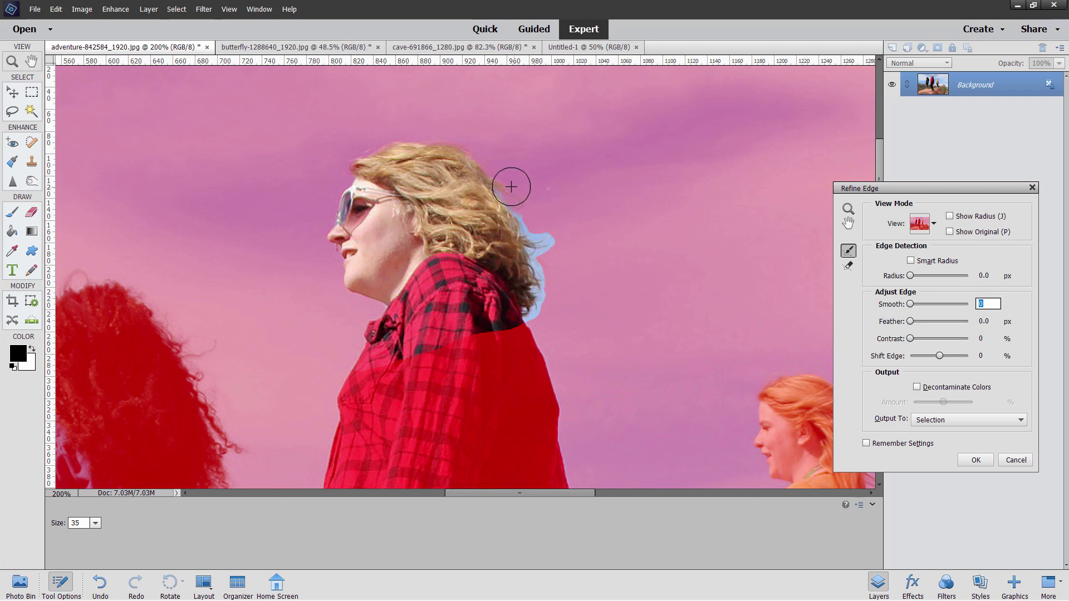
mouse_move(511, 184)
mouse_down()
mouse_move(554, 246)
mouse_move(538, 257)
mouse_move(546, 308)
mouse_up()
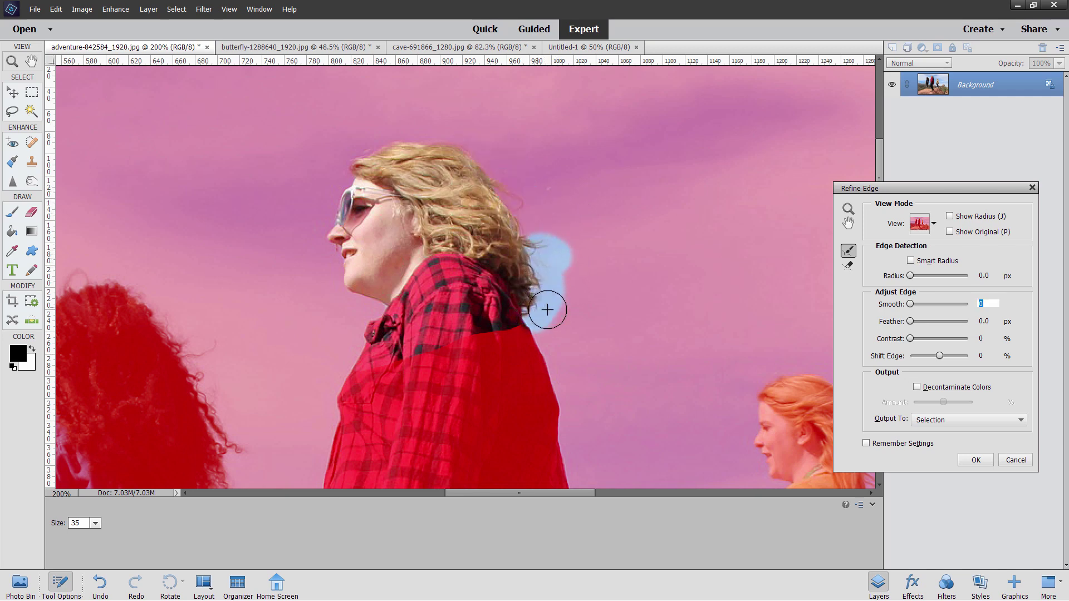
click(1016, 460)
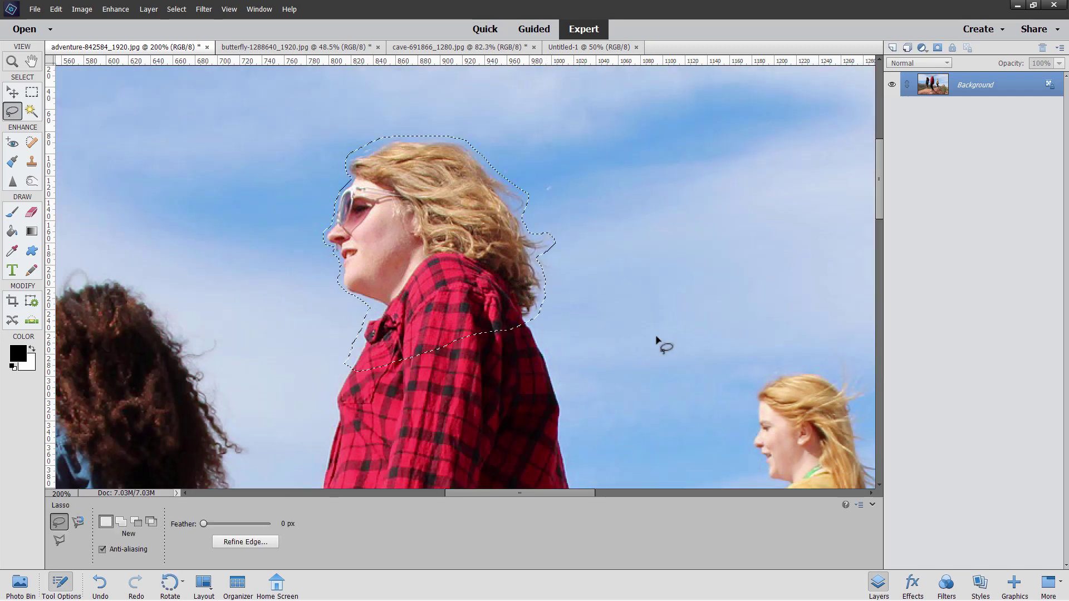
key(ctrl+d)
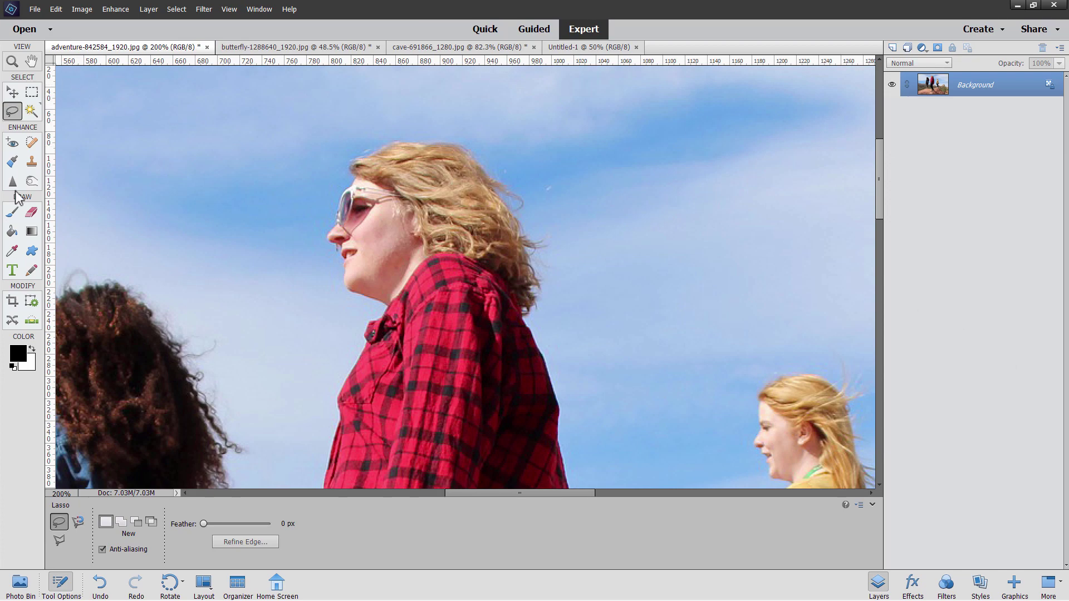
Draw a loose freehand Lasso selection around the full figure of the woman in the red plaid shirt.
click(13, 63)
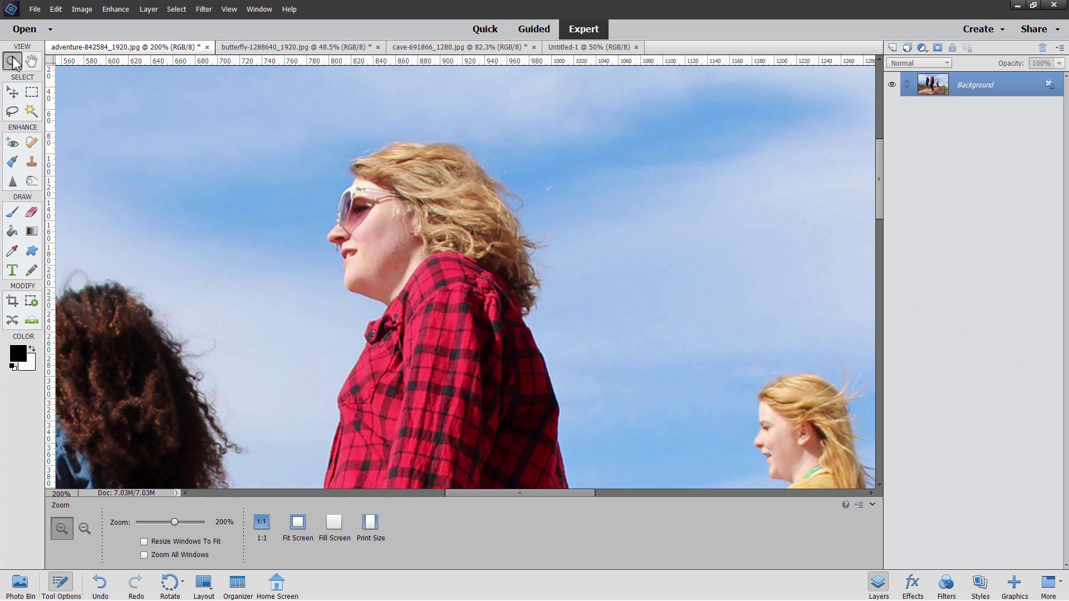
click(299, 524)
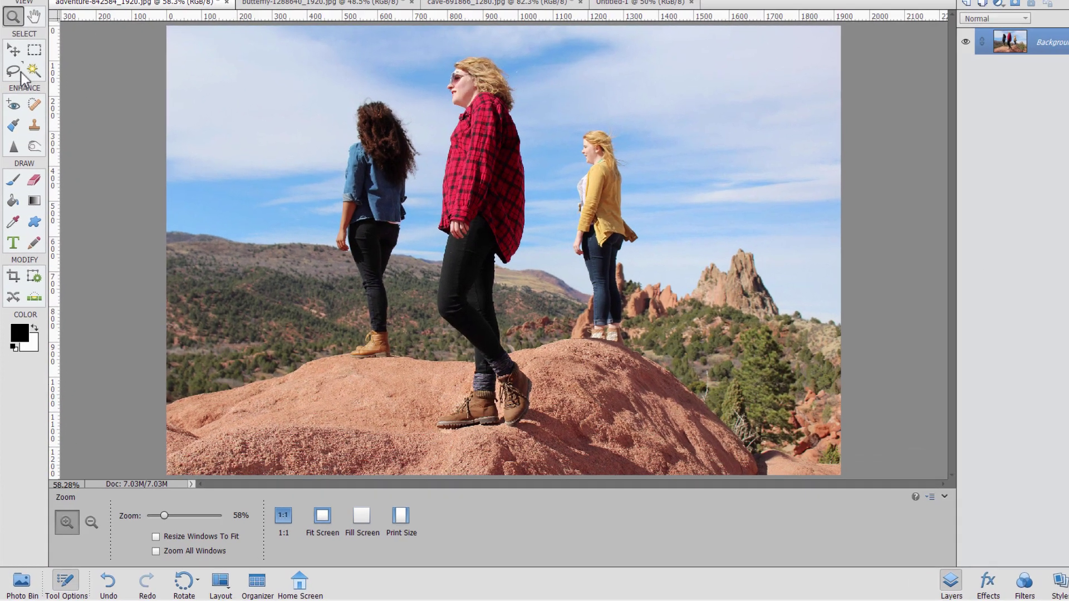
click(12, 111)
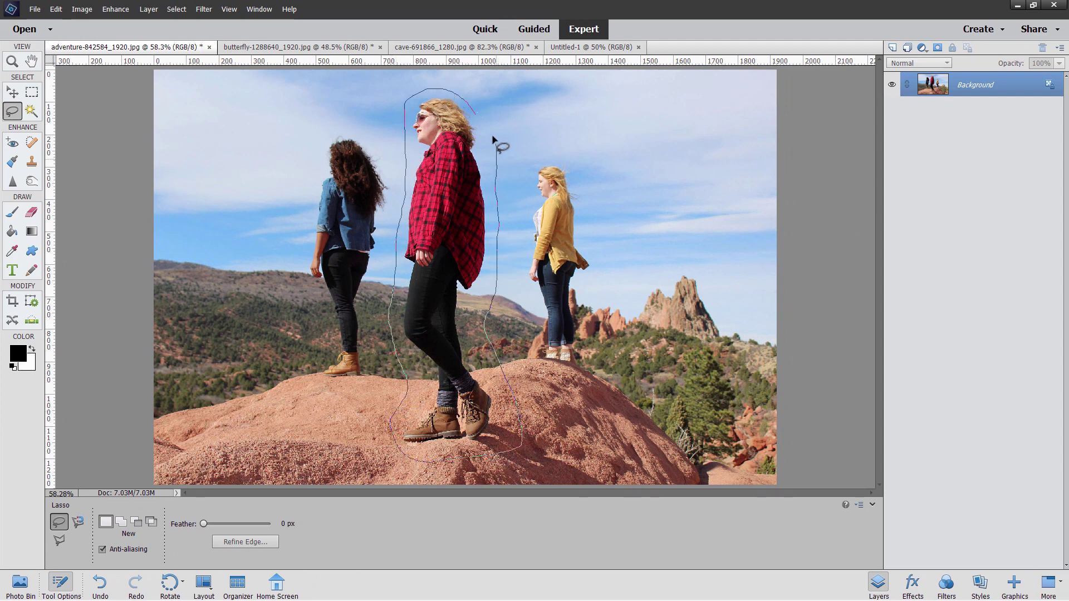
drag(476, 117, 478, 115)
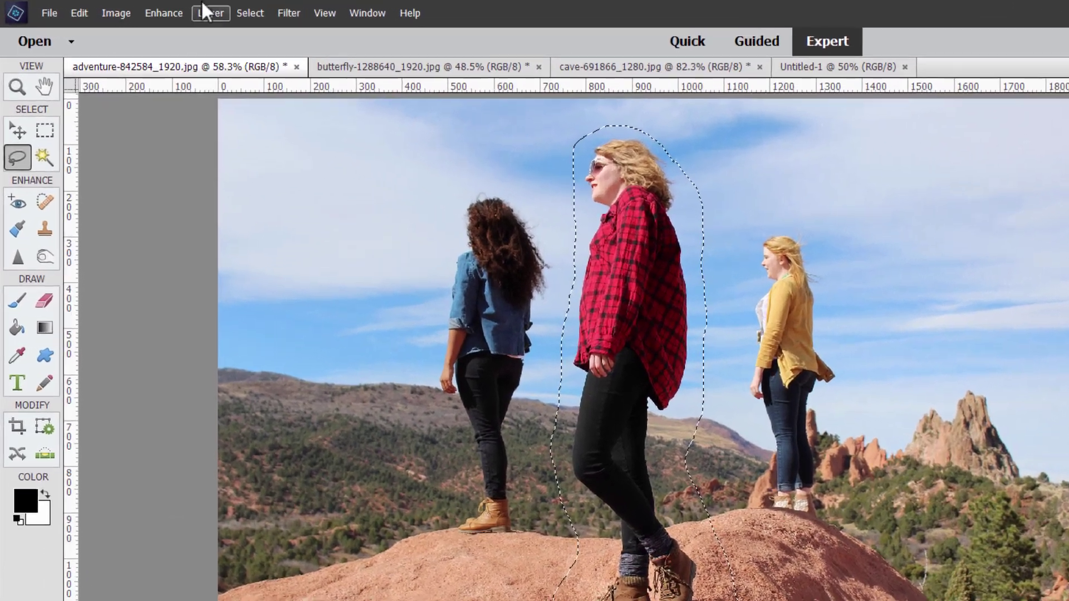
Copy the selected woman in the red plaid shirt onto a new layer with Layer Via Copy.
click(156, 9)
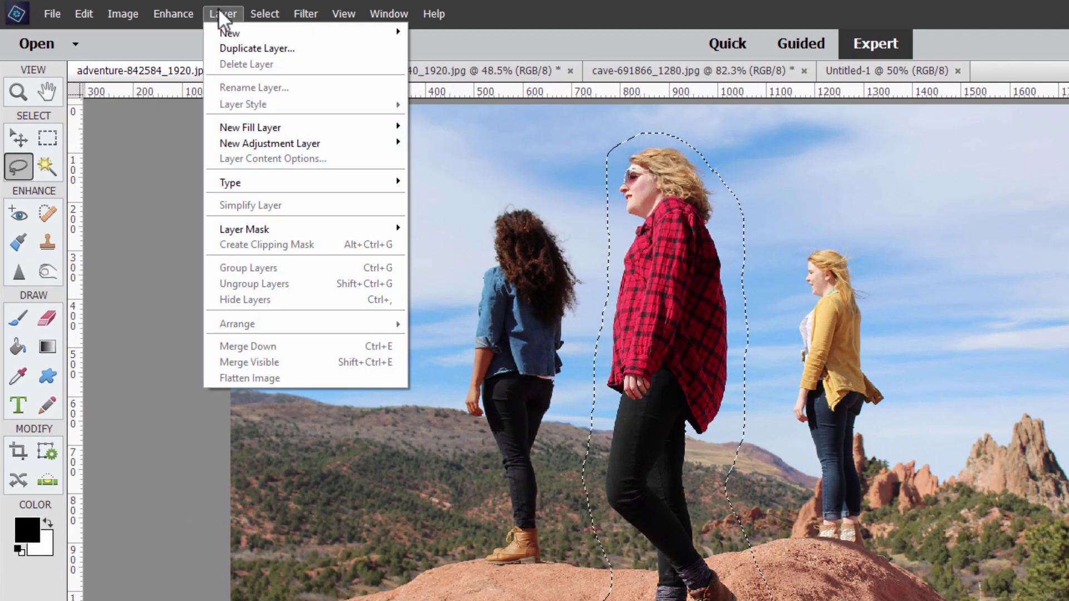
mouse_move(232, 31)
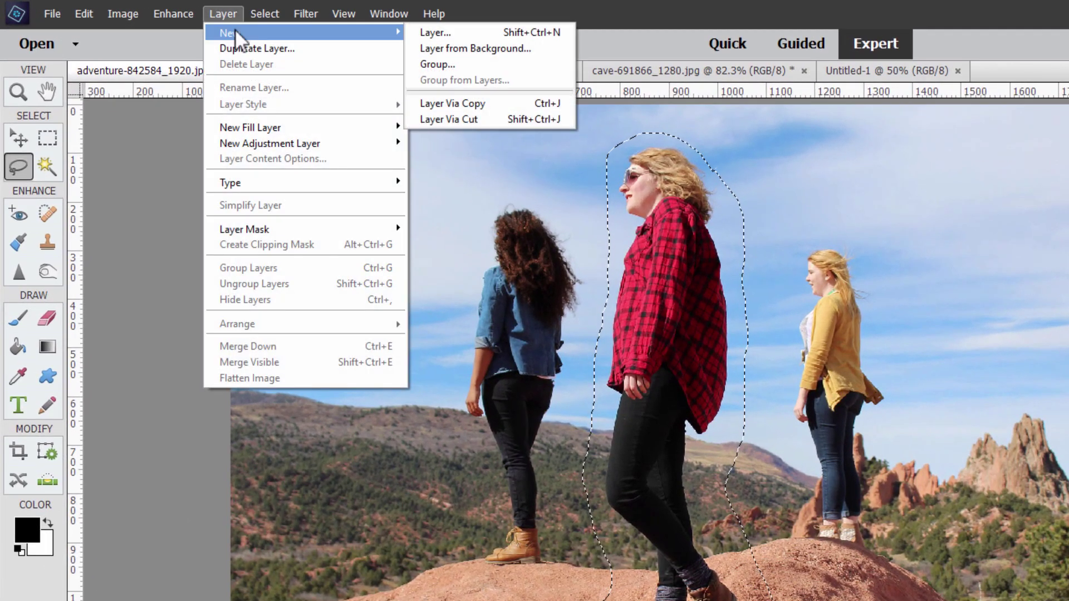
click(454, 105)
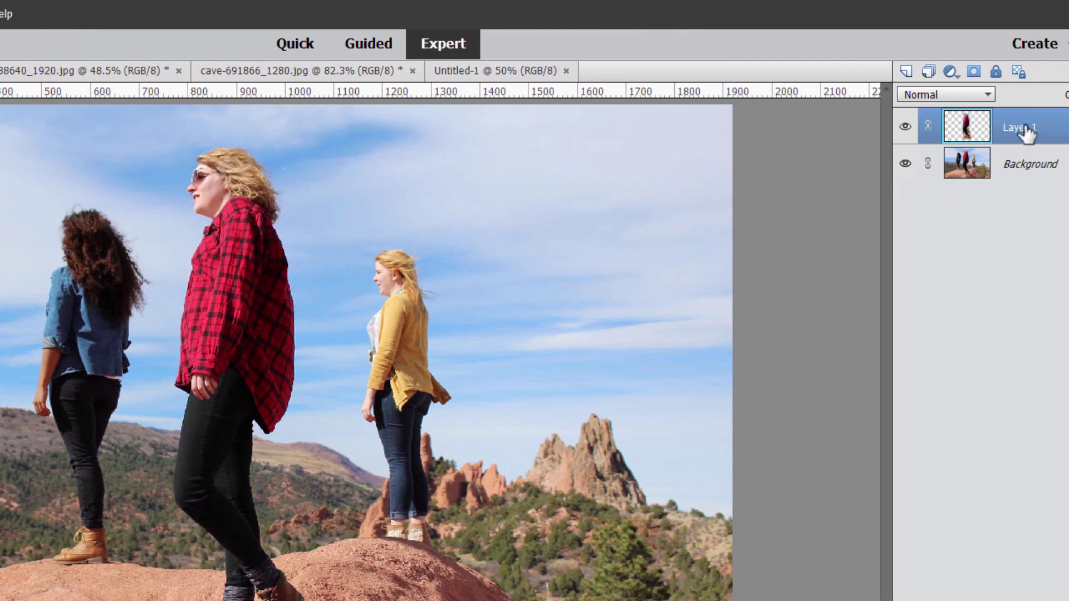
Hide the Background to inspect the hard-edged cutout, show it again and delete the copied layer.
click(905, 166)
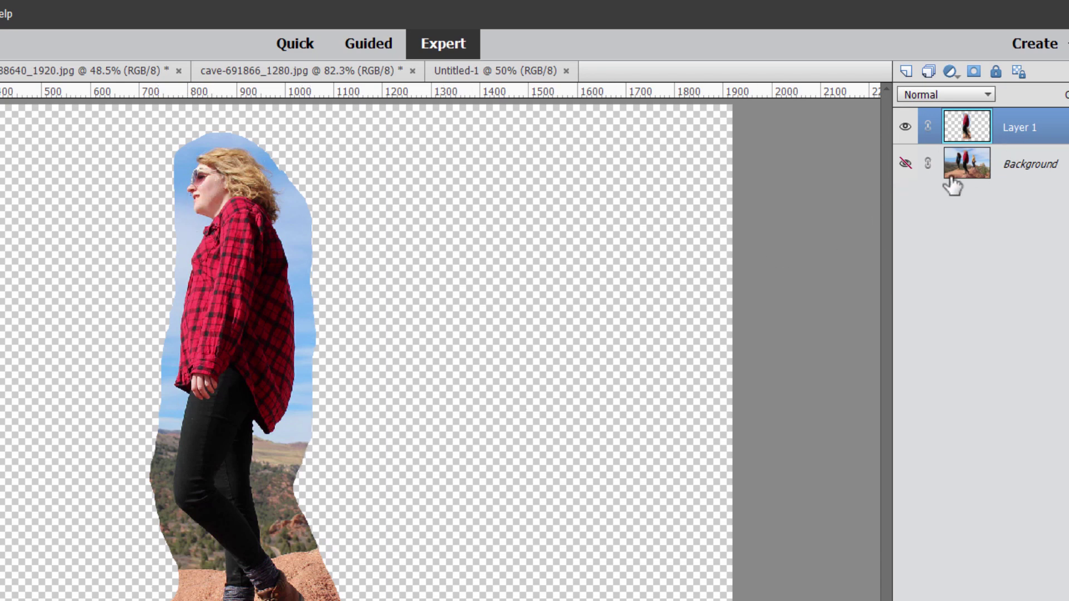
click(905, 164)
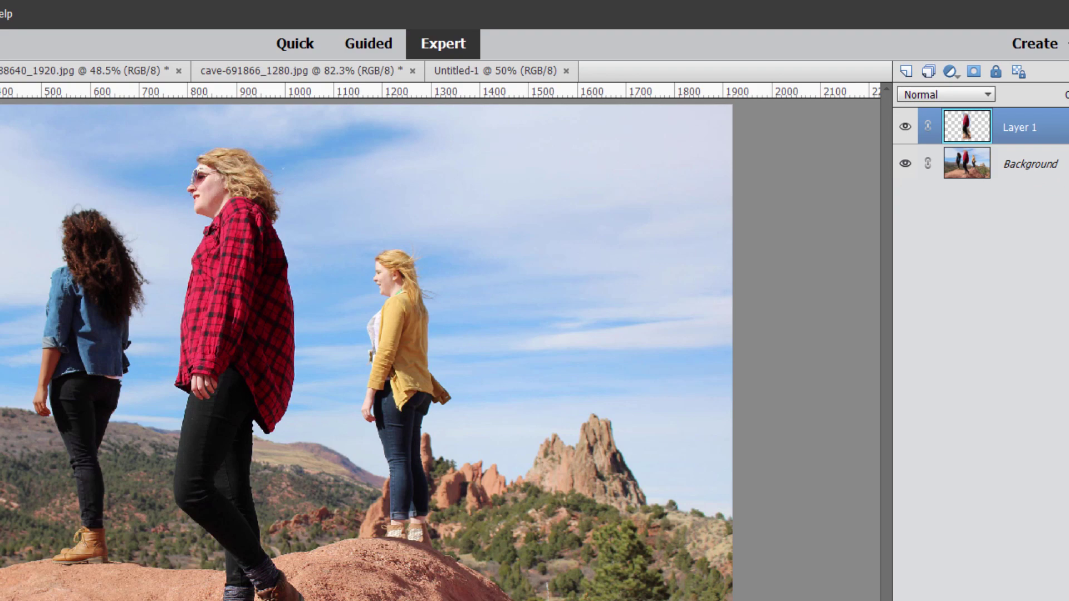
key(Delete)
click(357, 336)
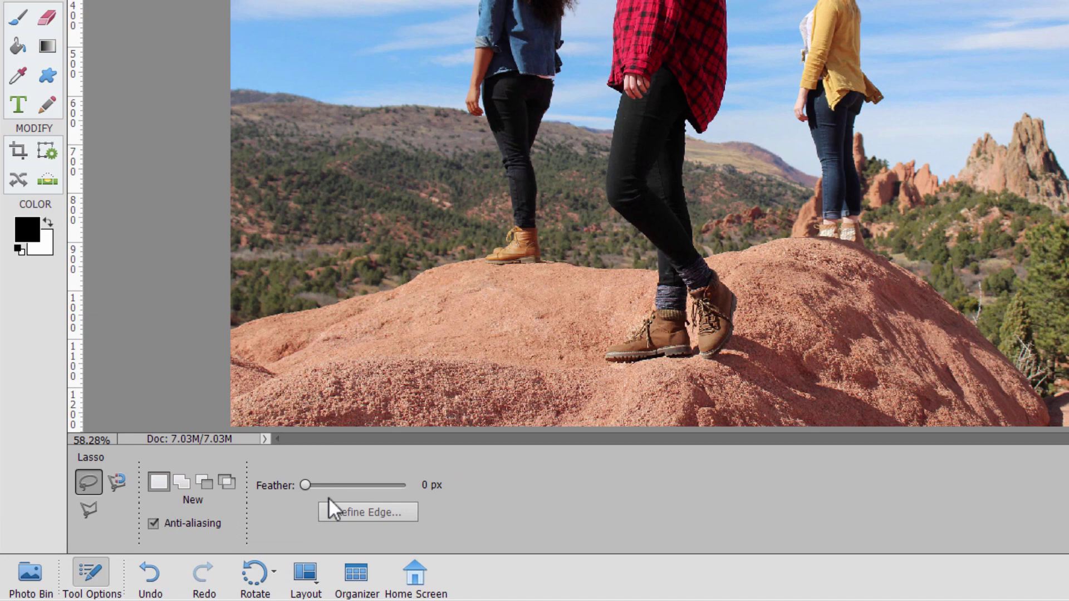
Set the Lasso tool's feather to 20 px.
drag(305, 485, 322, 483)
double_click(439, 480)
text(20)
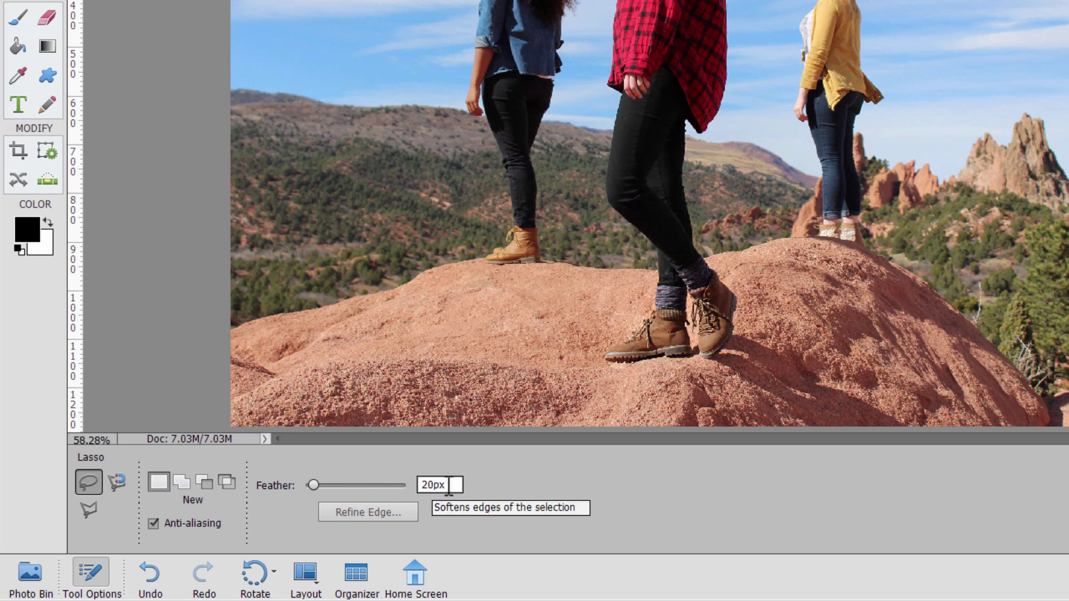
drag(314, 485, 318, 484)
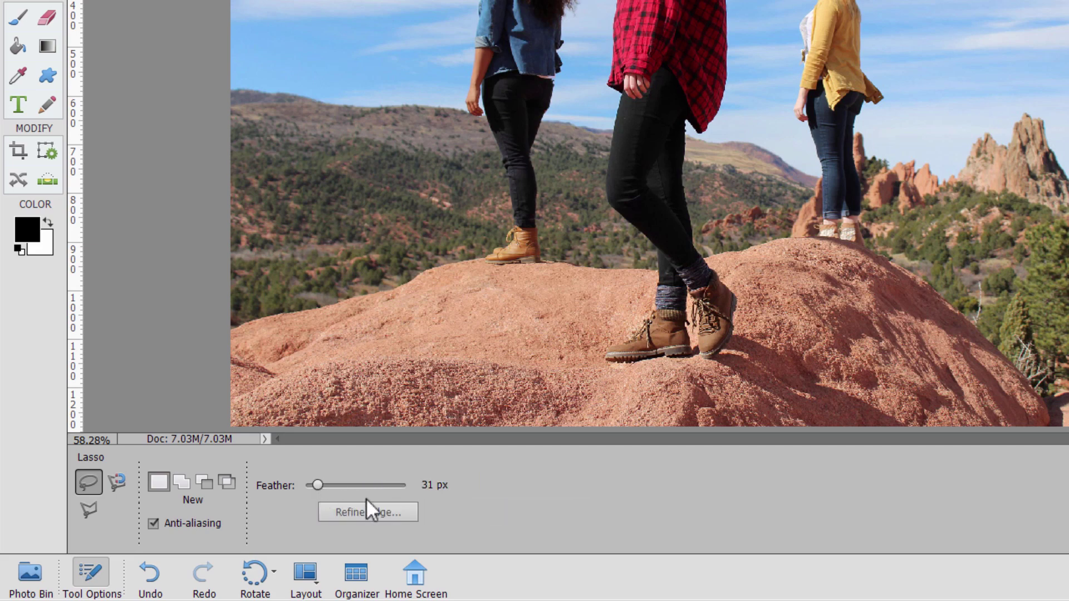
key(Return)
text(20)
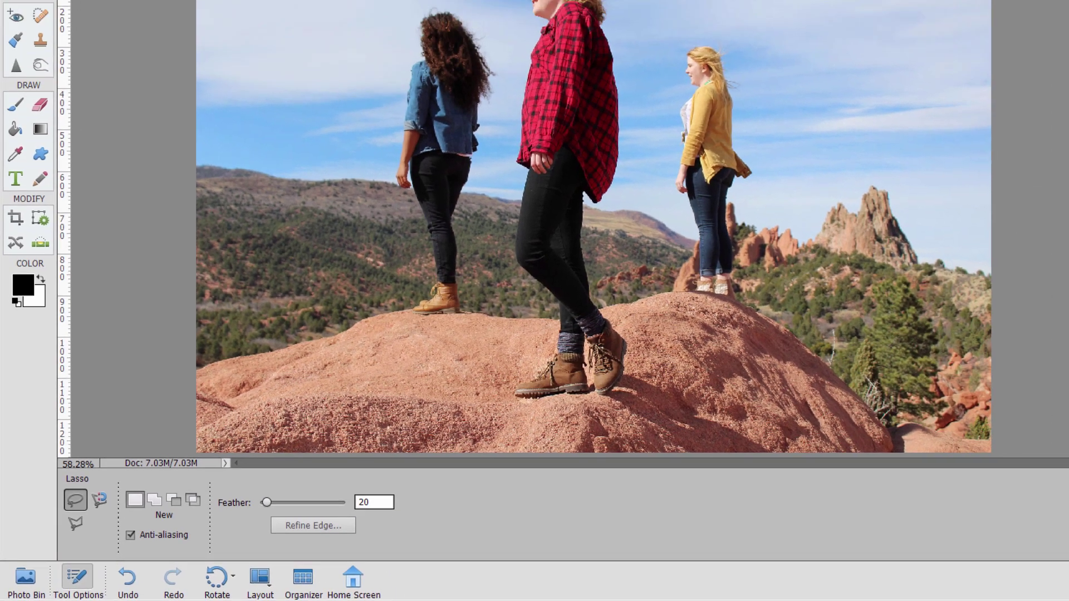
key(Return)
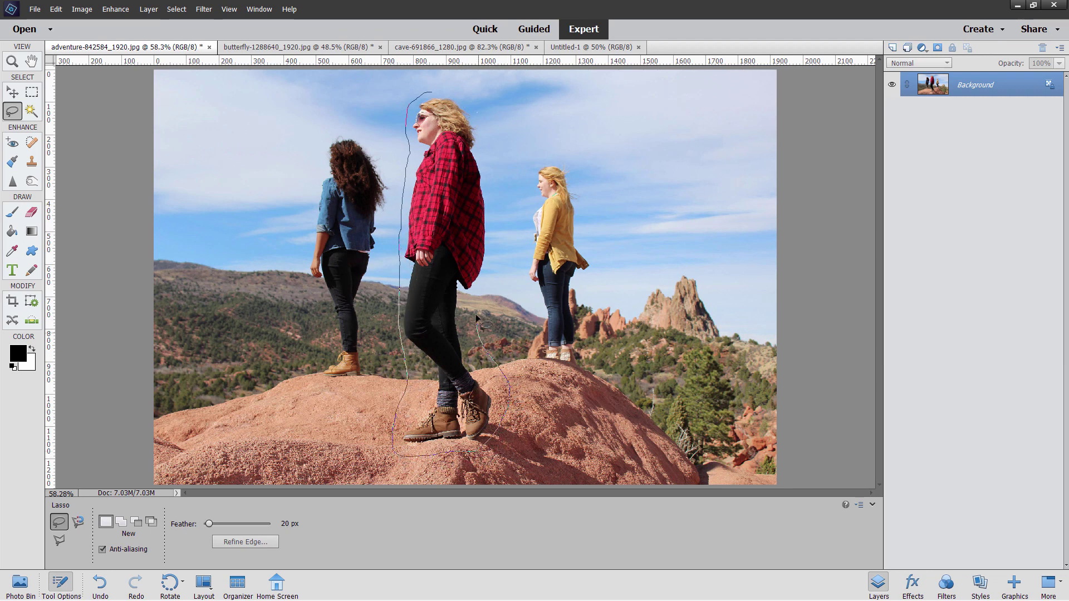
Draw a feathered freehand selection around the woman in the red plaid shirt and copy it to a new layer with Layer Via Copy.
mouse_move(492, 190)
mouse_down()
mouse_move(493, 119)
mouse_move(453, 88)
mouse_move(426, 100)
mouse_up()
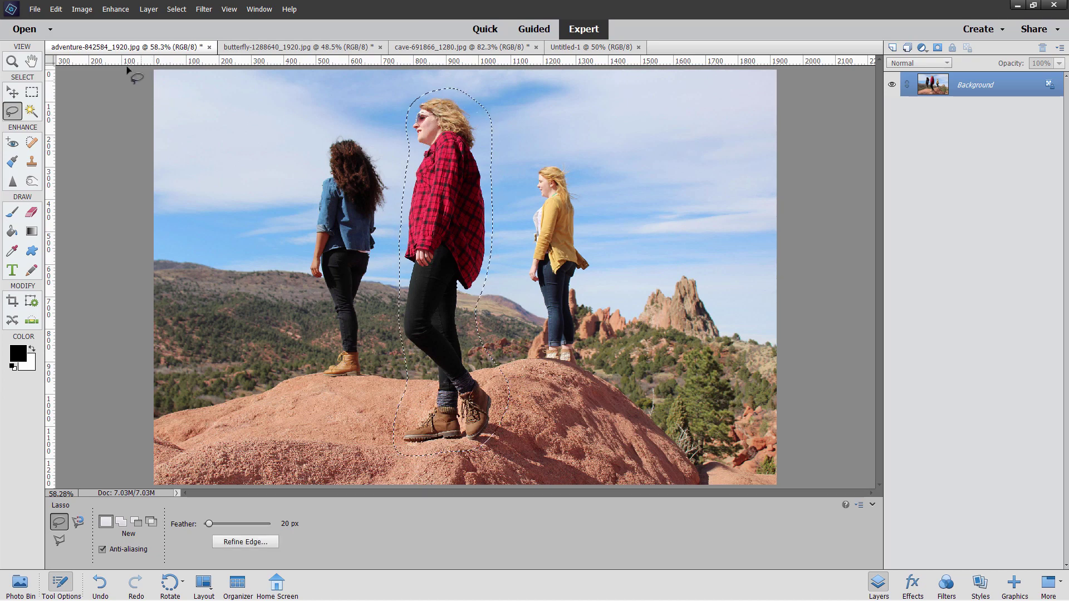
click(148, 9)
mouse_move(167, 21)
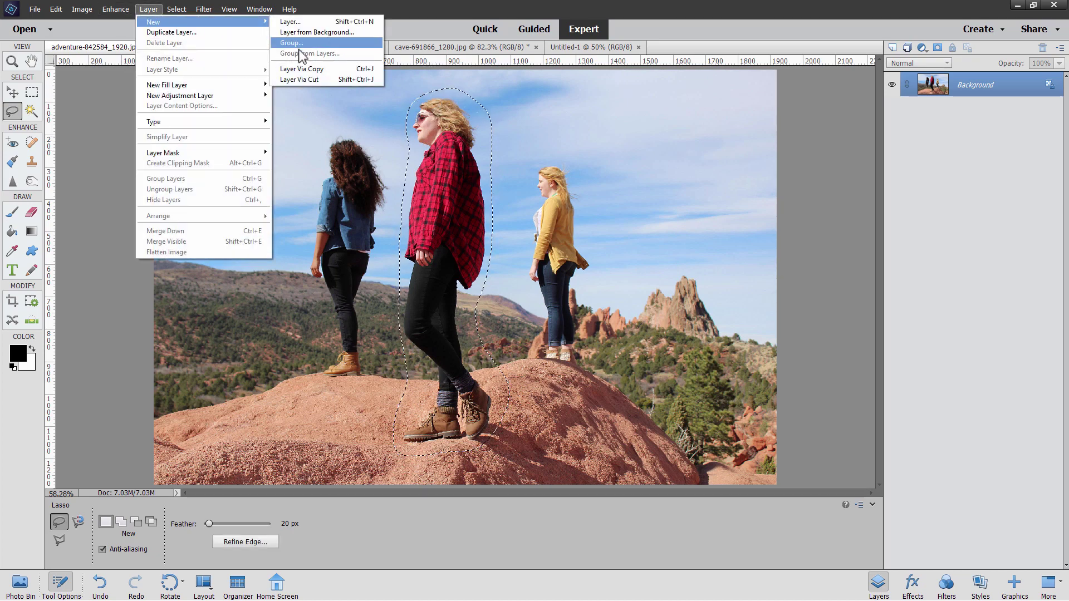
click(309, 69)
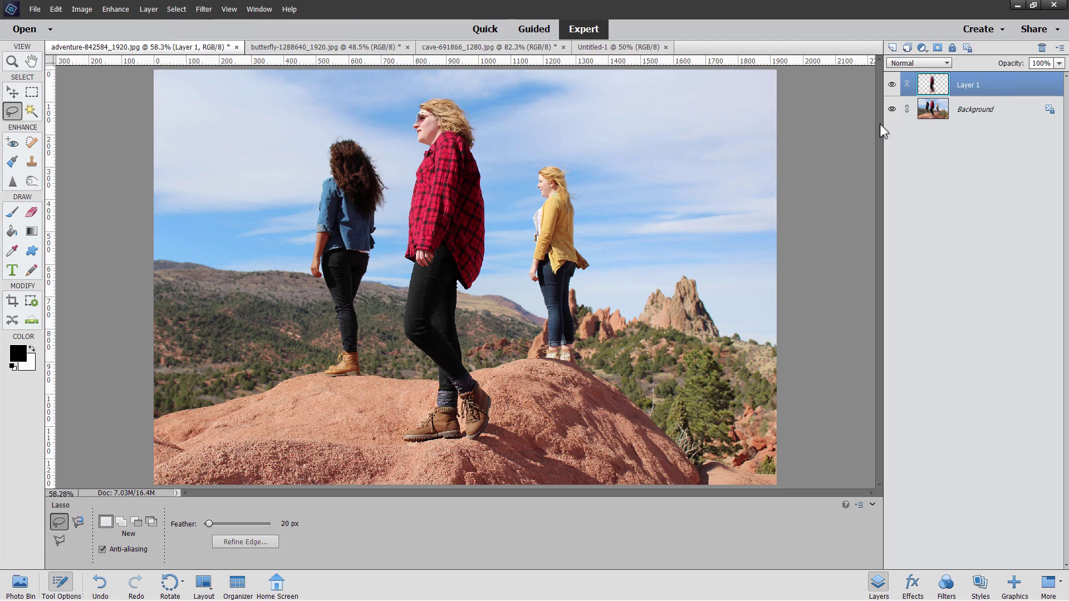
Hide the Background to inspect the feathered cutout, show it again and delete the copied layer.
click(891, 112)
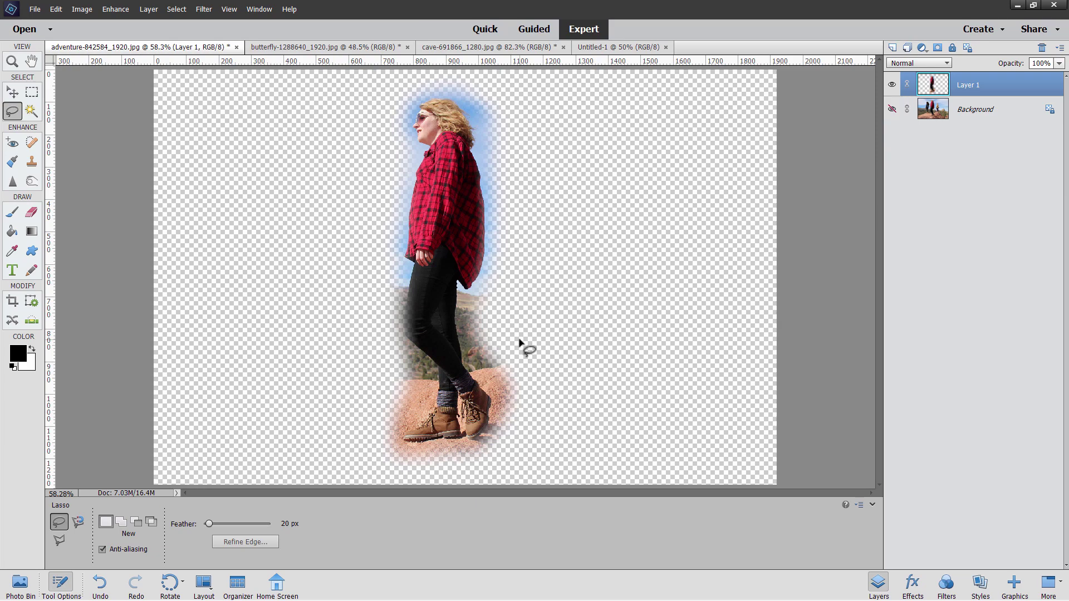
click(892, 109)
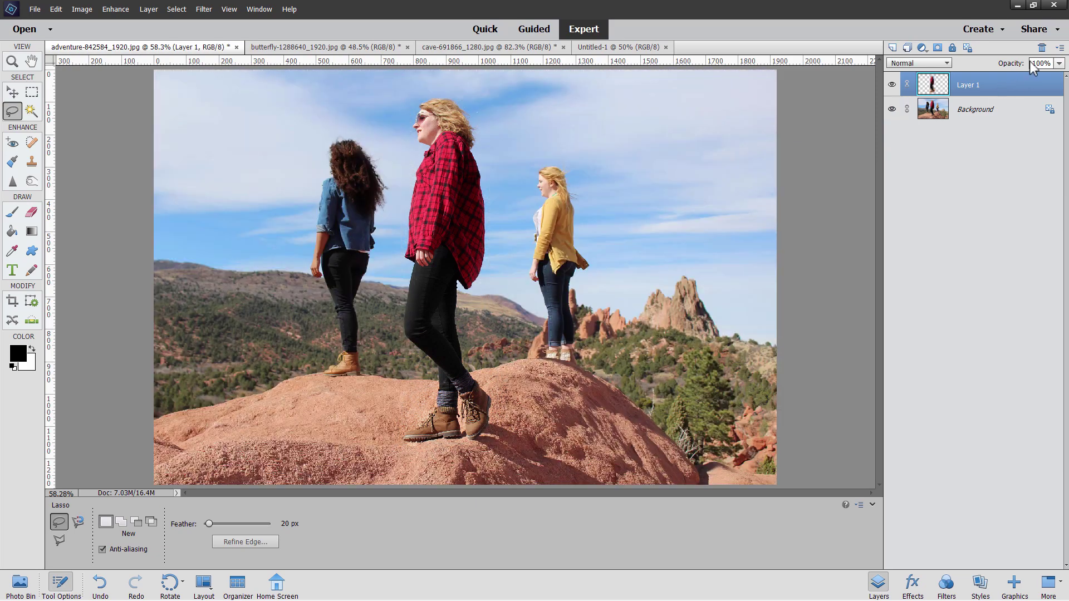
click(1040, 49)
click(512, 225)
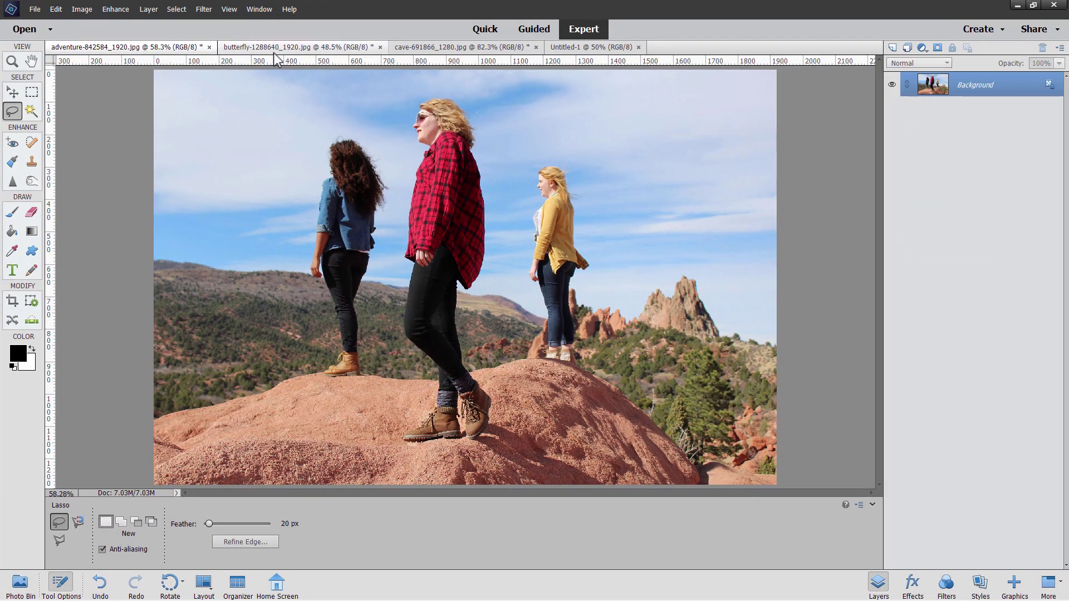
In the butterfly image, trace the butterfly's wings and body with the Magnetic Lasso and close the outline into a selection.
click(276, 50)
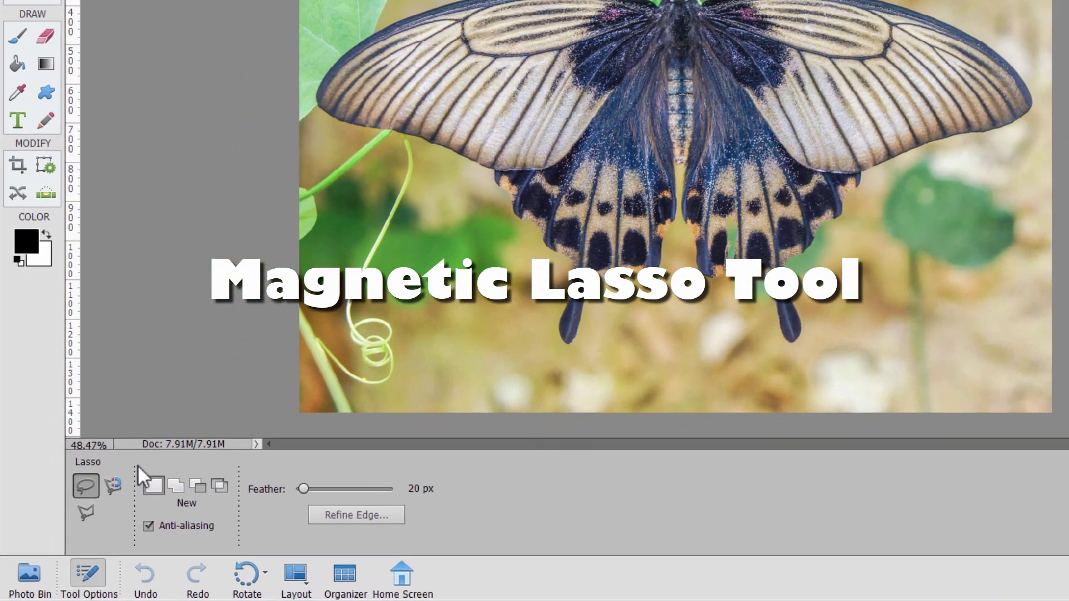
click(78, 521)
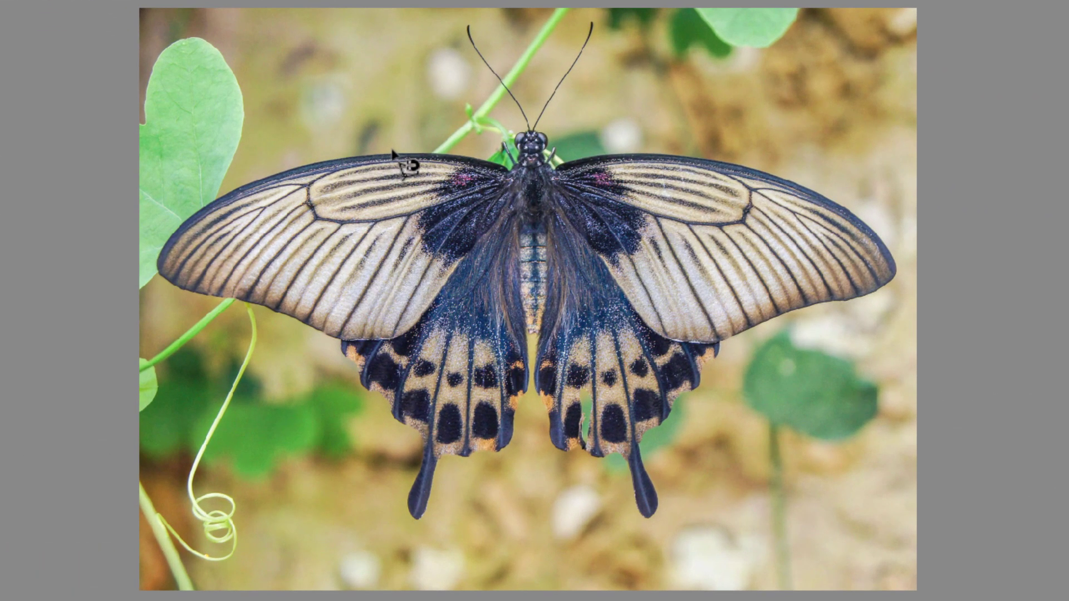
click(392, 151)
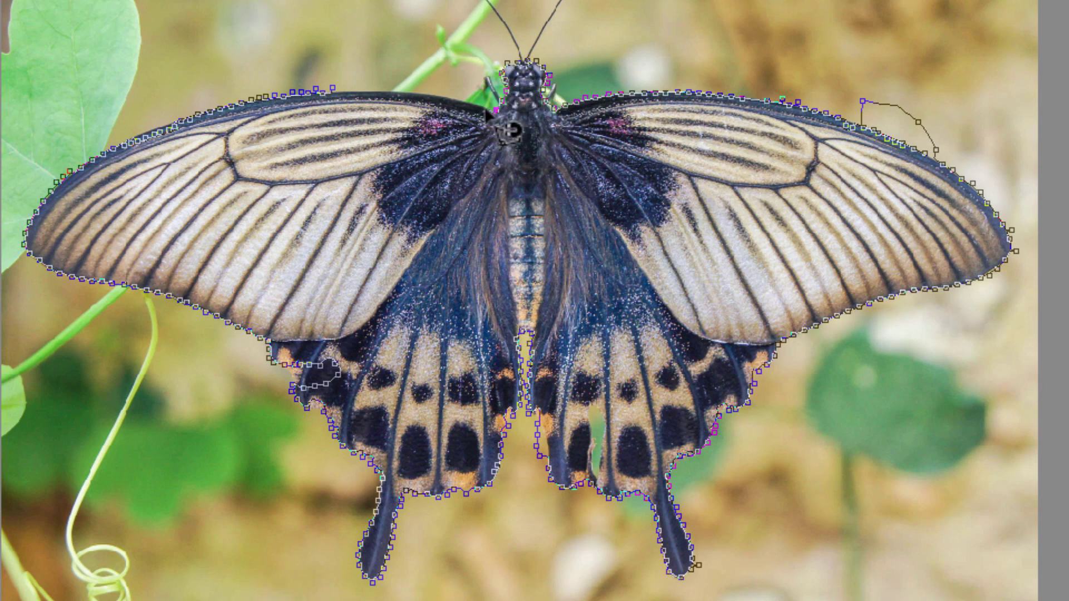
click(328, 95)
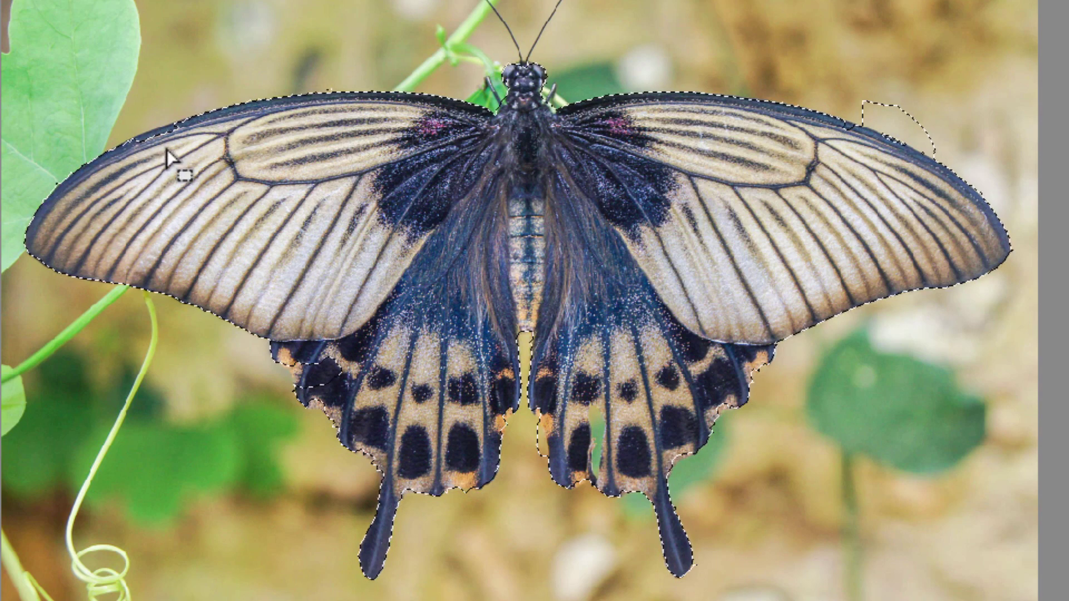
click(326, 383)
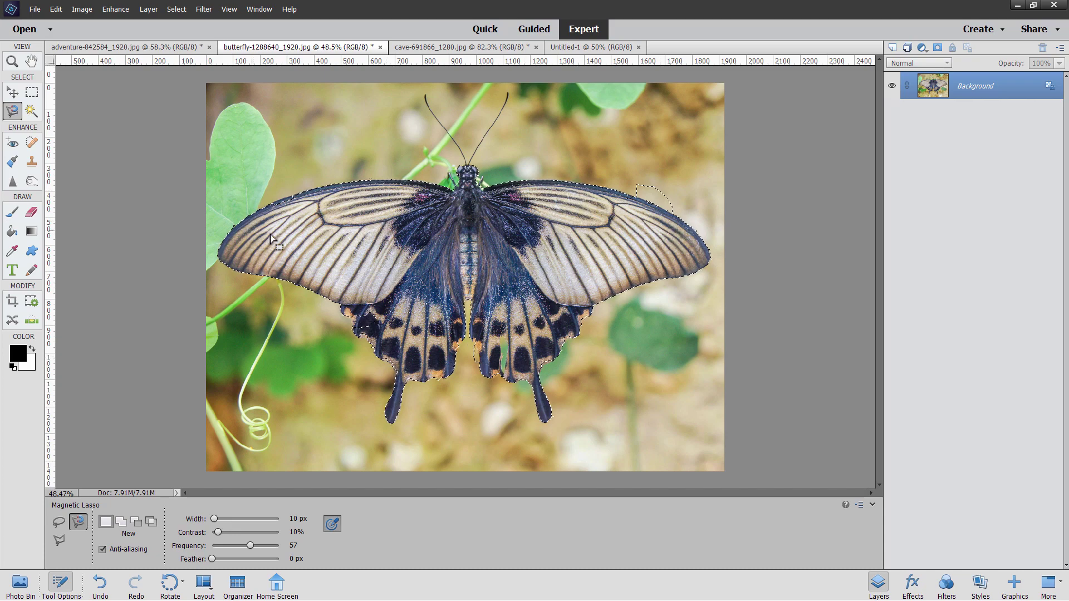
Add the missed strip along the left wing's upper edge to the selection using the Magnetic Lasso in Add mode.
key(z)
click(290, 200)
click(290, 199)
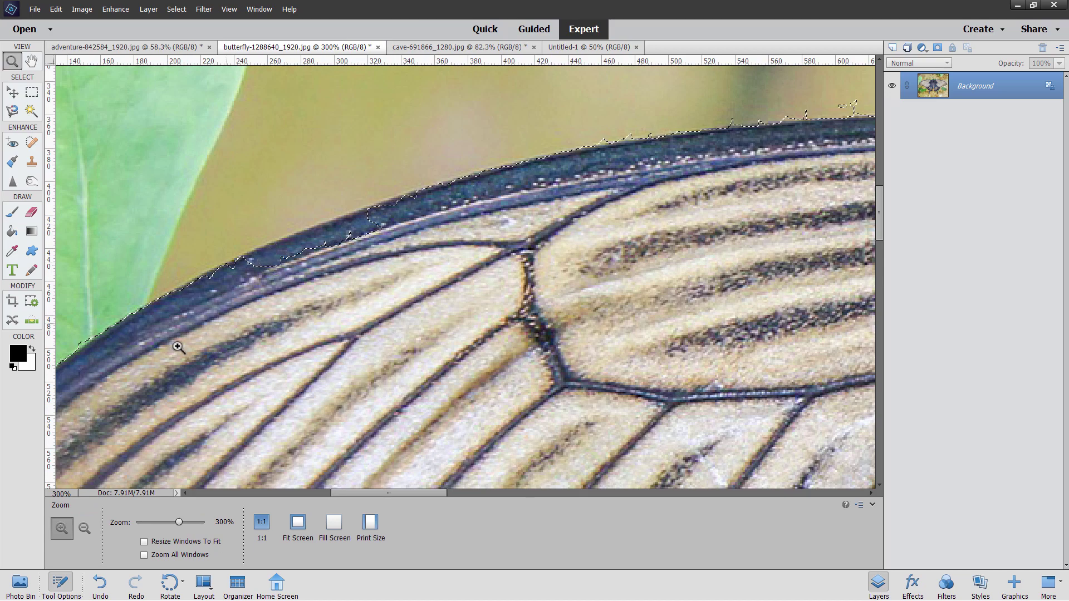
click(13, 109)
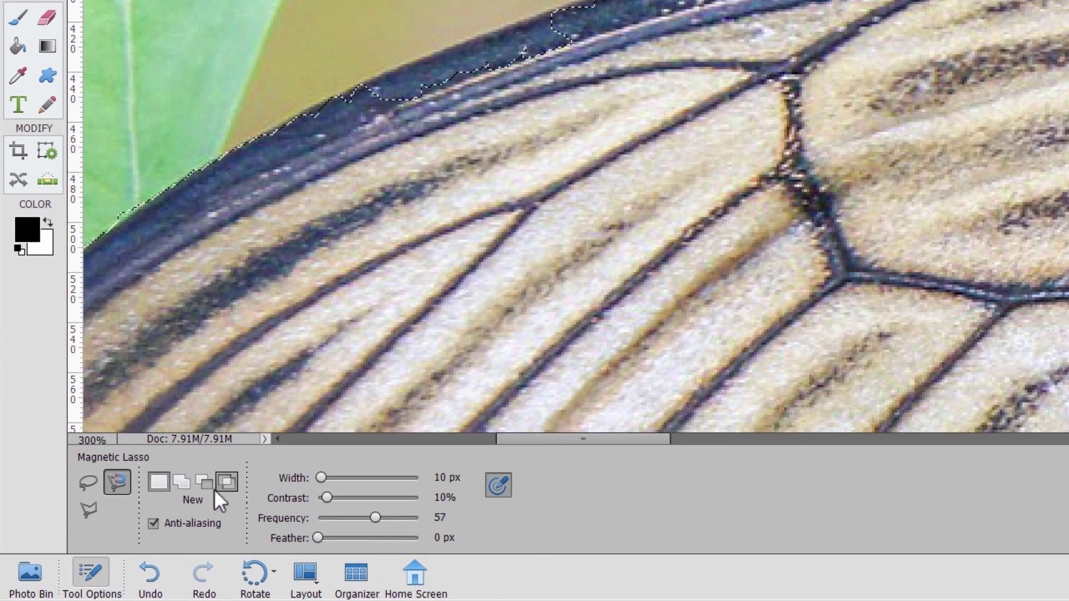
click(184, 485)
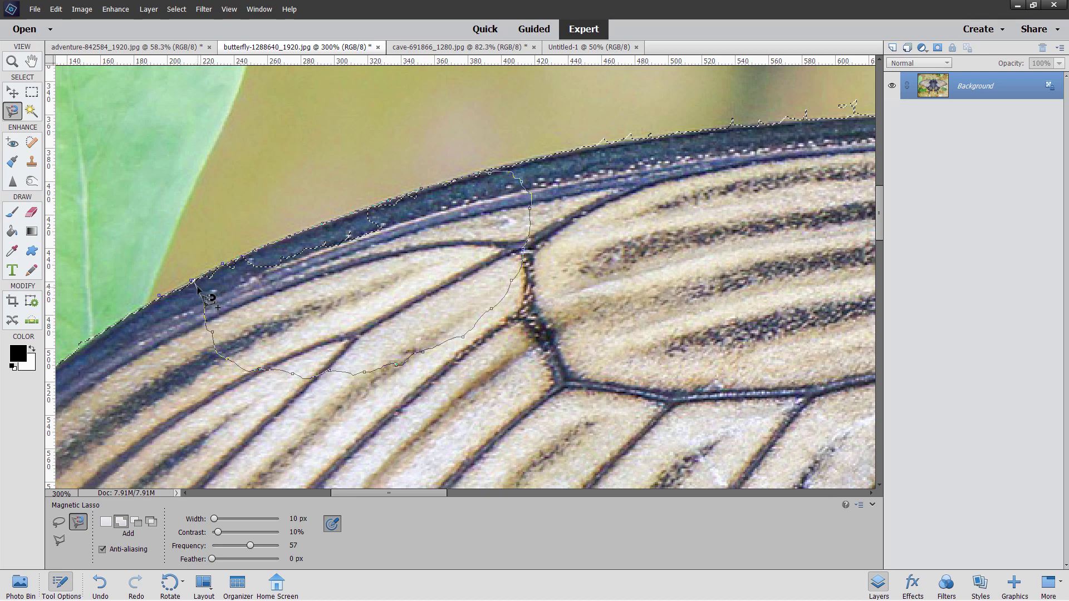
click(197, 287)
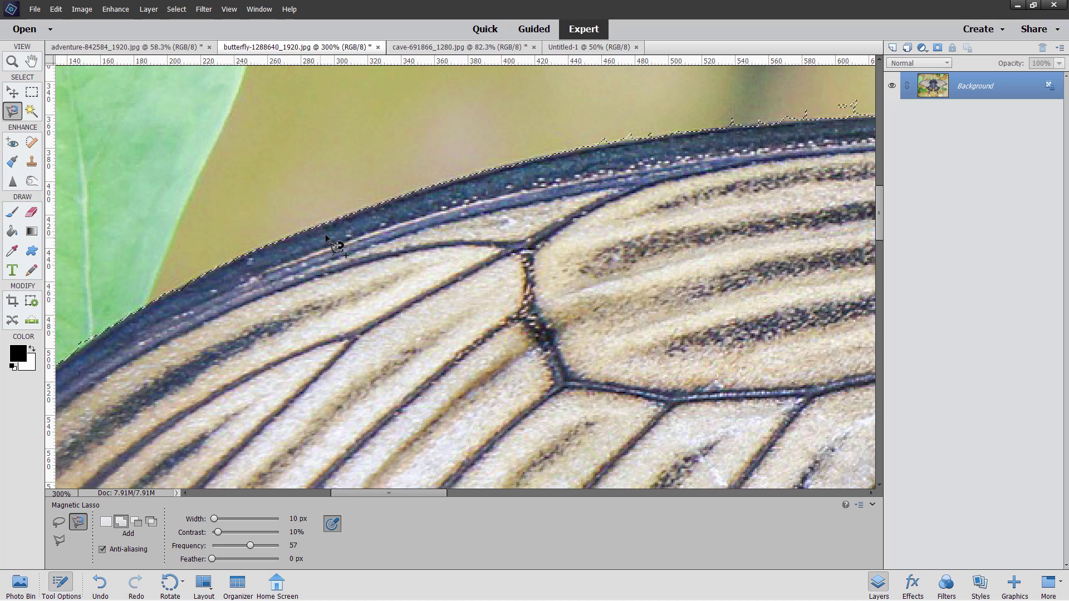
Subtract the excess background above the right wing's upper edge from the selection using the Magnetic Lasso in Subtract mode.
drag(638, 189, 380, 197)
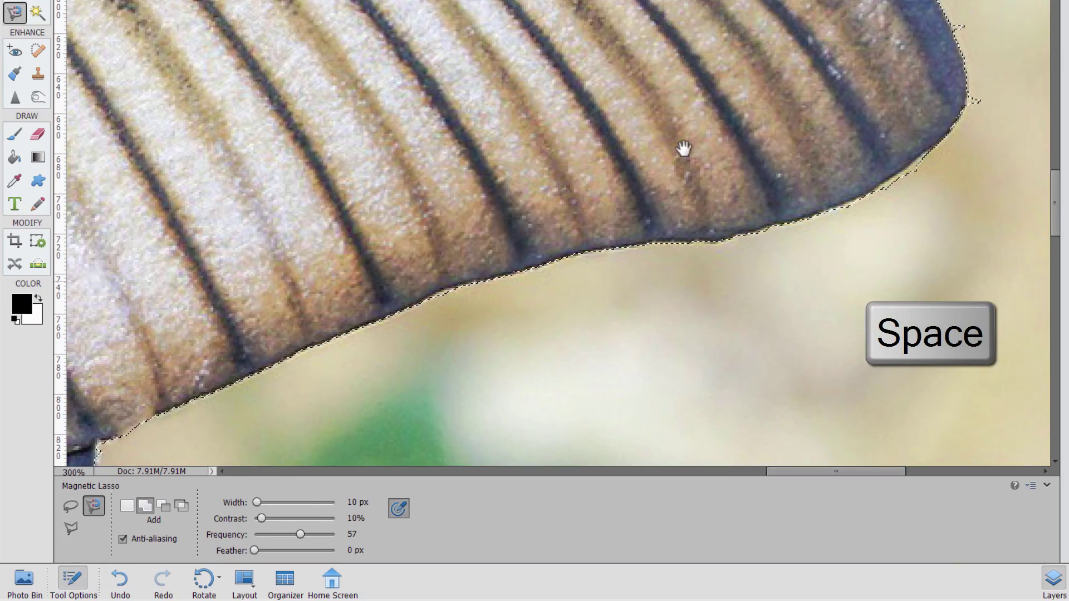
drag(456, 116, 495, 268)
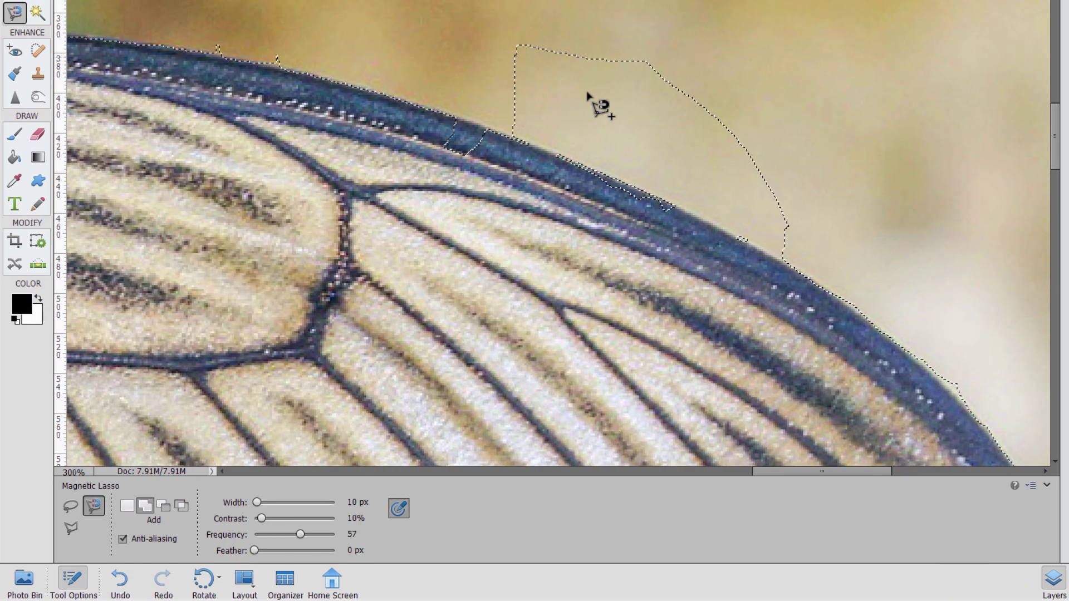
click(165, 505)
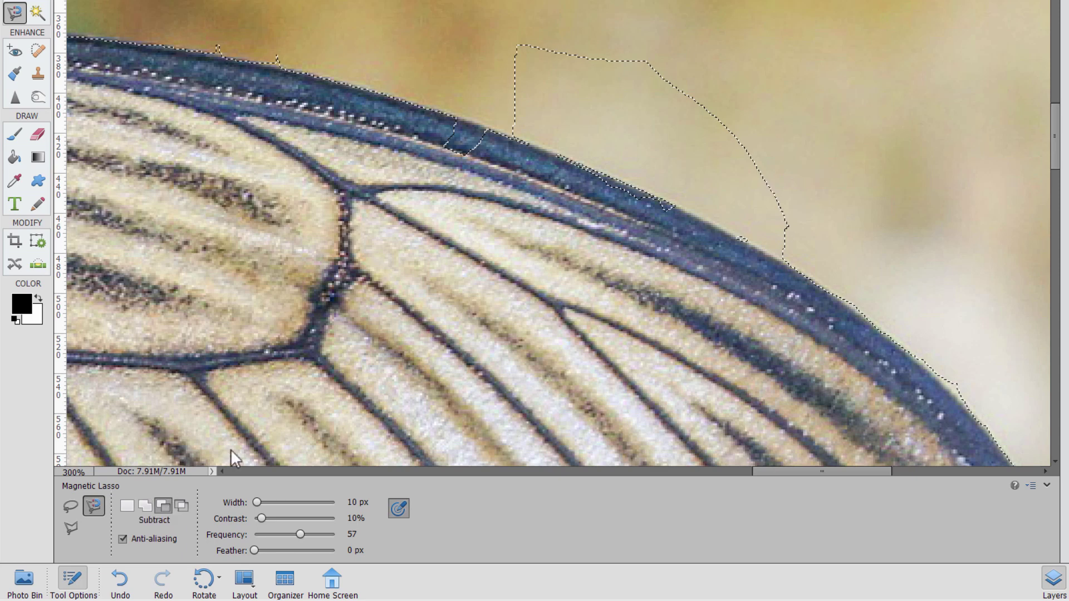
click(489, 133)
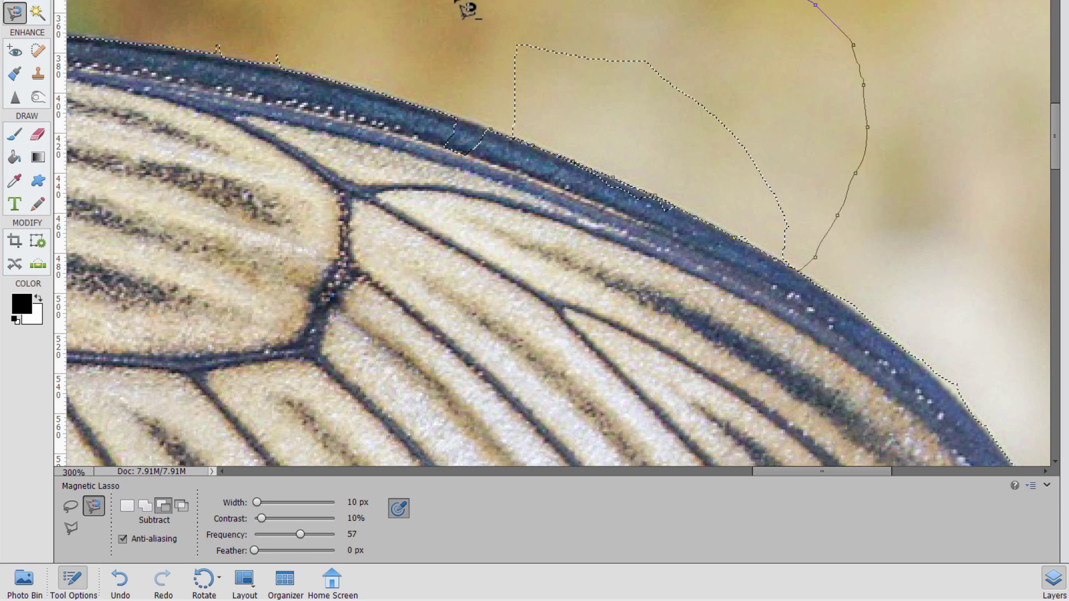
click(511, 141)
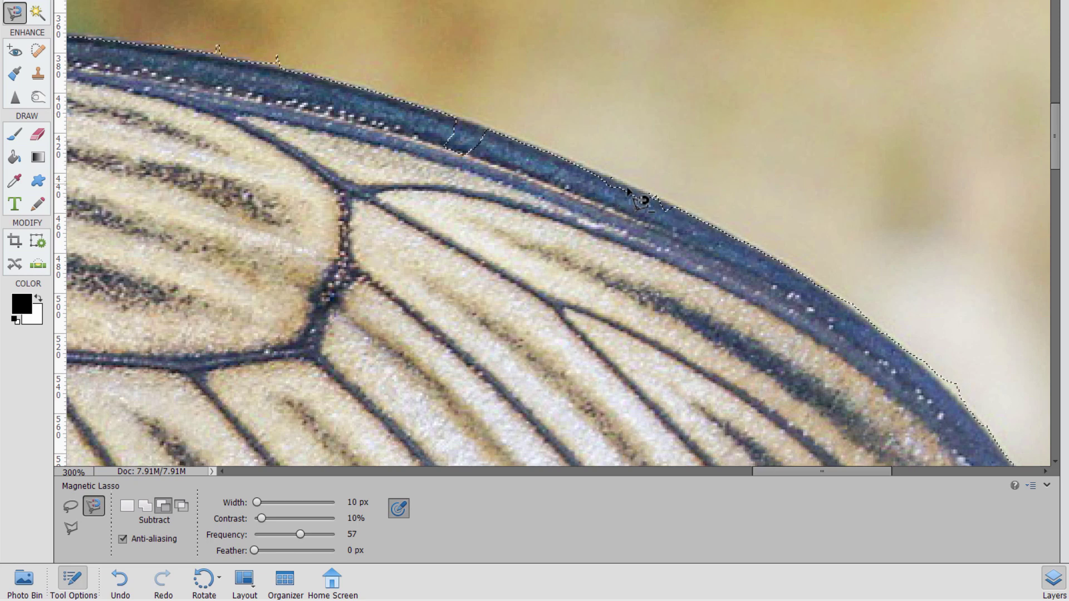
Add the missed piece along the right wing's upper edge to the selection using the Magnetic Lasso in Add mode.
click(144, 508)
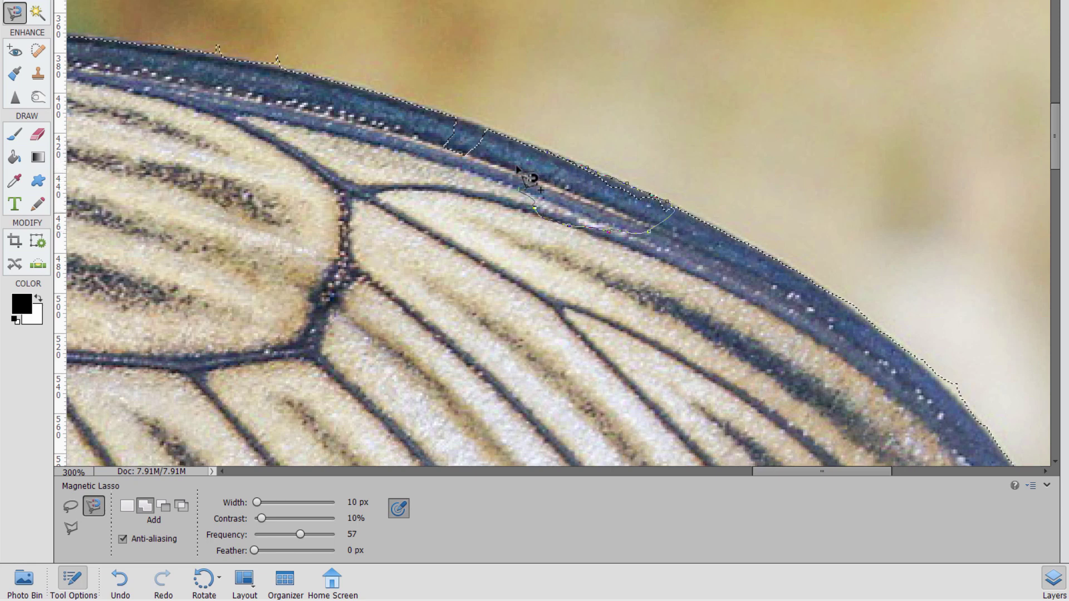
click(532, 147)
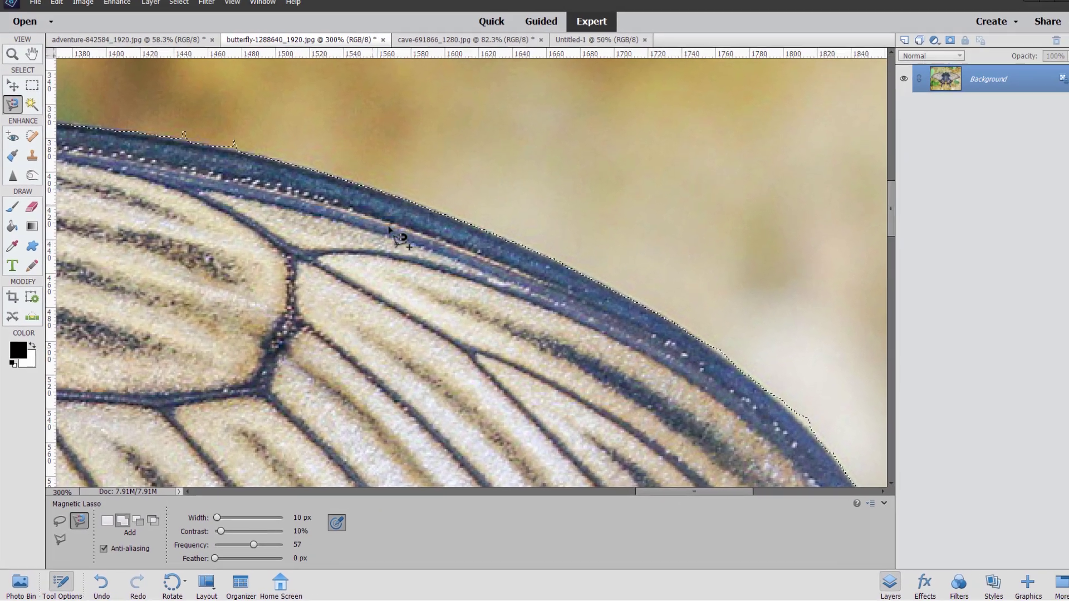
double_click(448, 171)
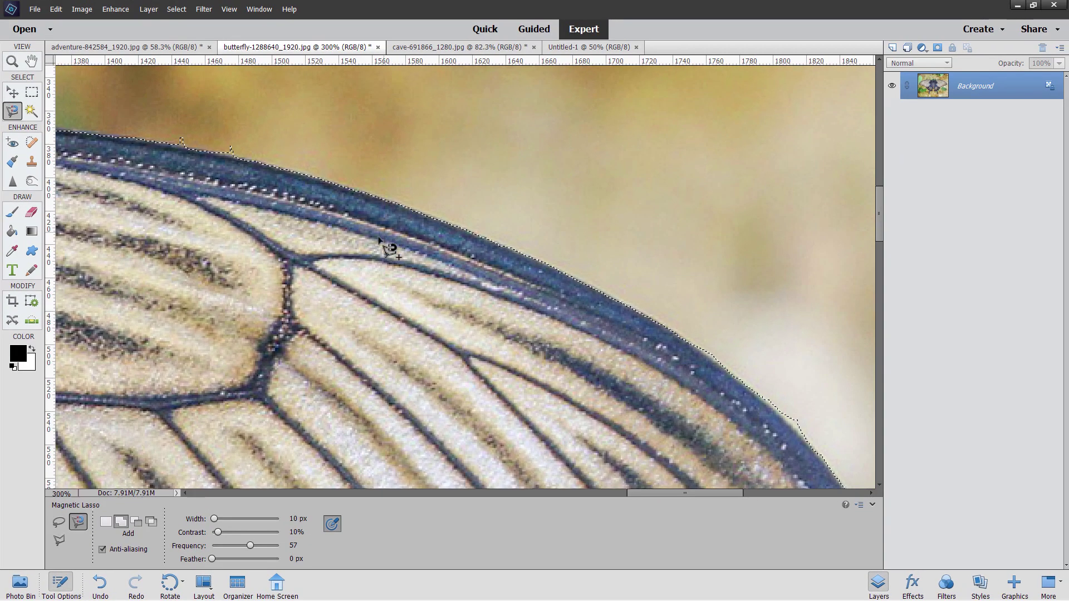
Fit the whole butterfly image on screen to review the selection, and deselect it.
click(12, 61)
click(298, 522)
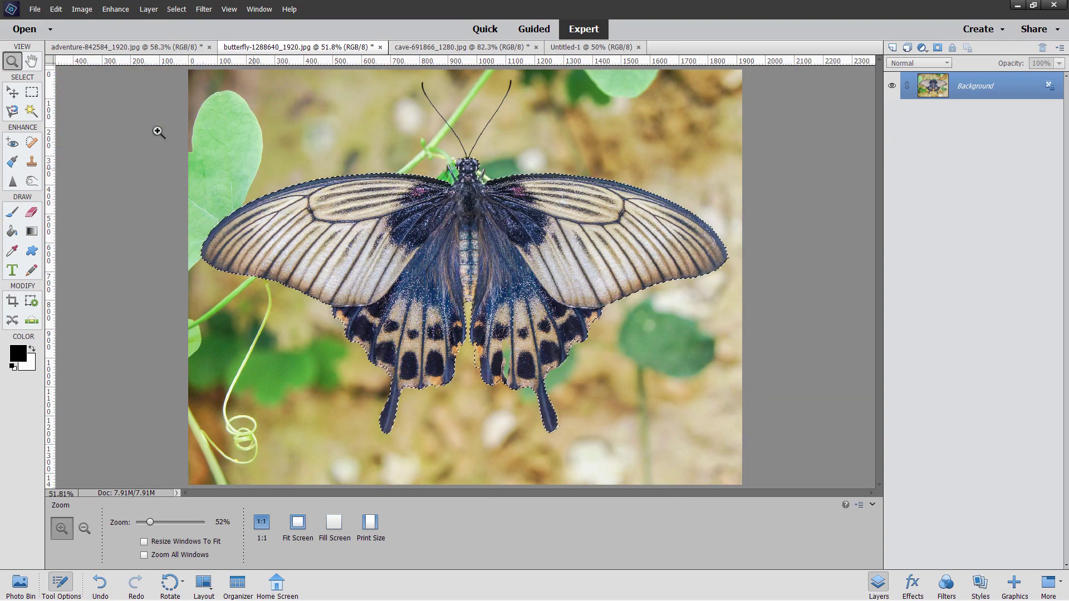
click(12, 111)
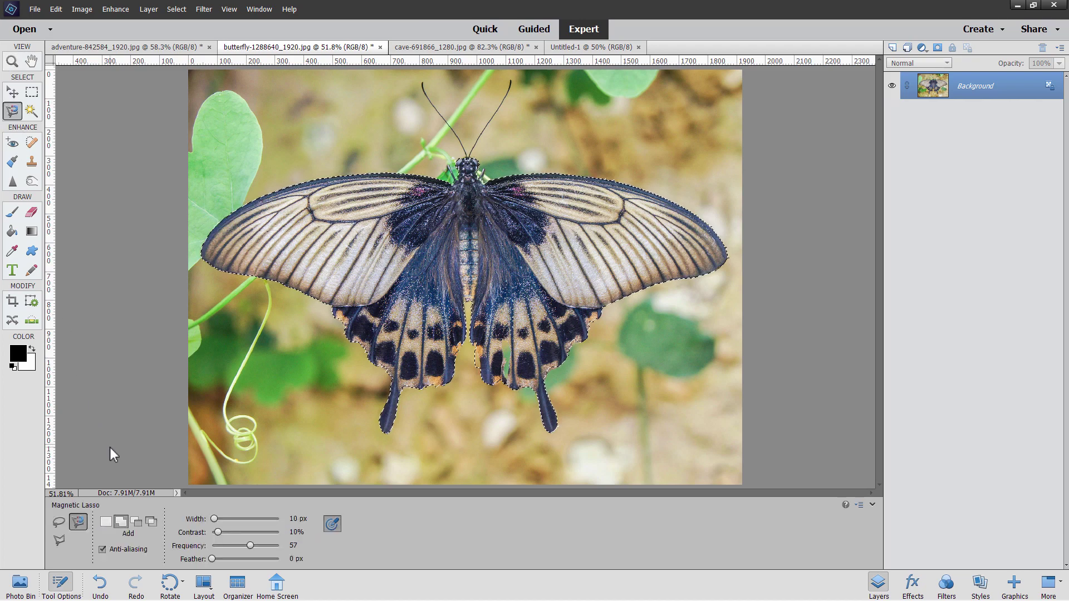
key(ctrl+d)
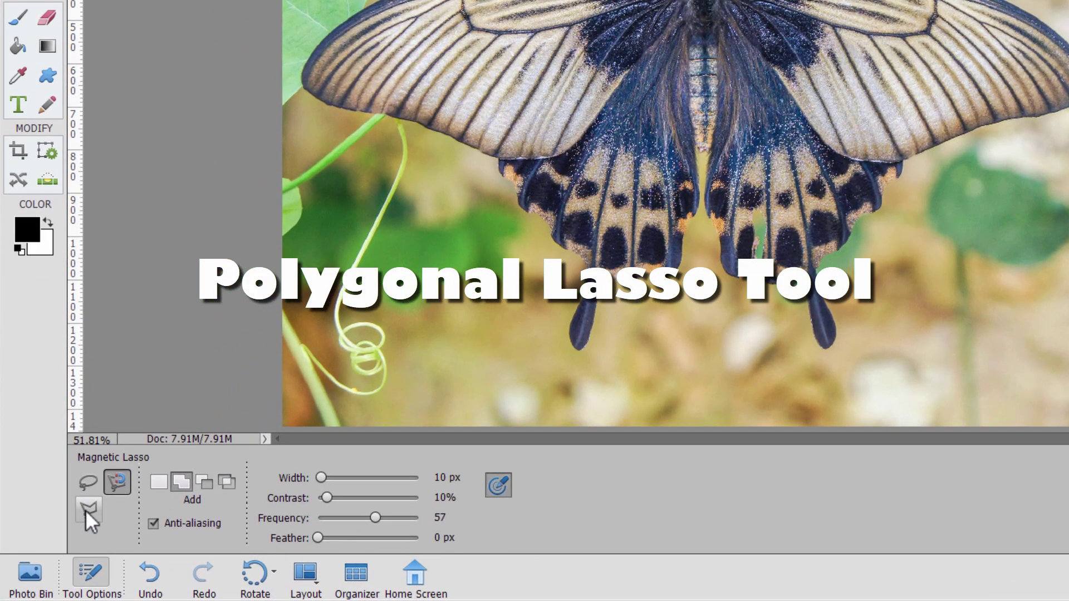
In the Untitled-1 document, replace the old selection with a closed irregular many-sided shape drawn with the Polygonal Lasso.
click(87, 510)
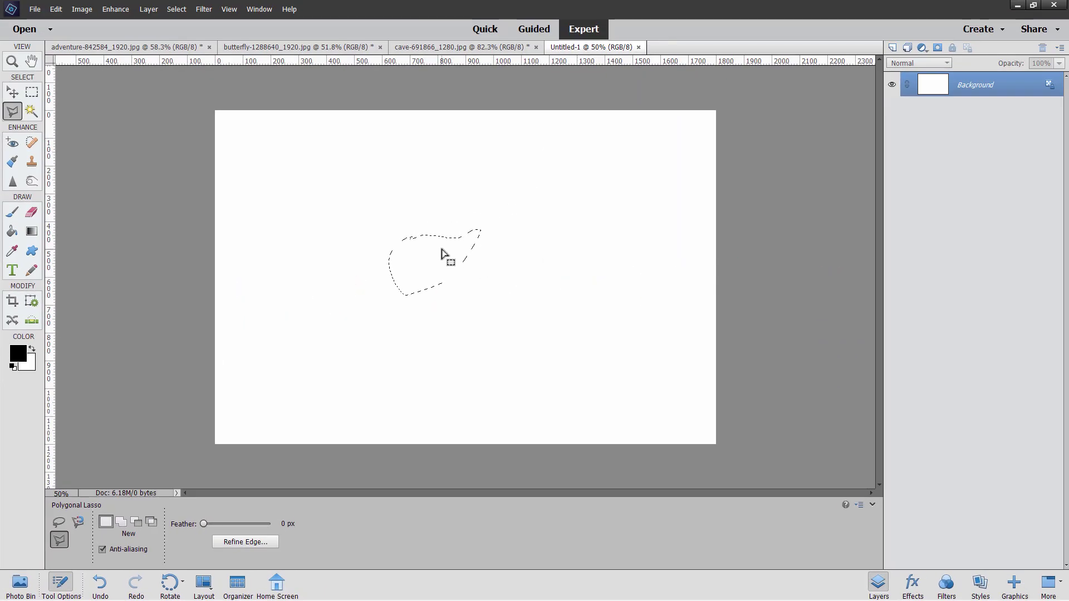
click(443, 254)
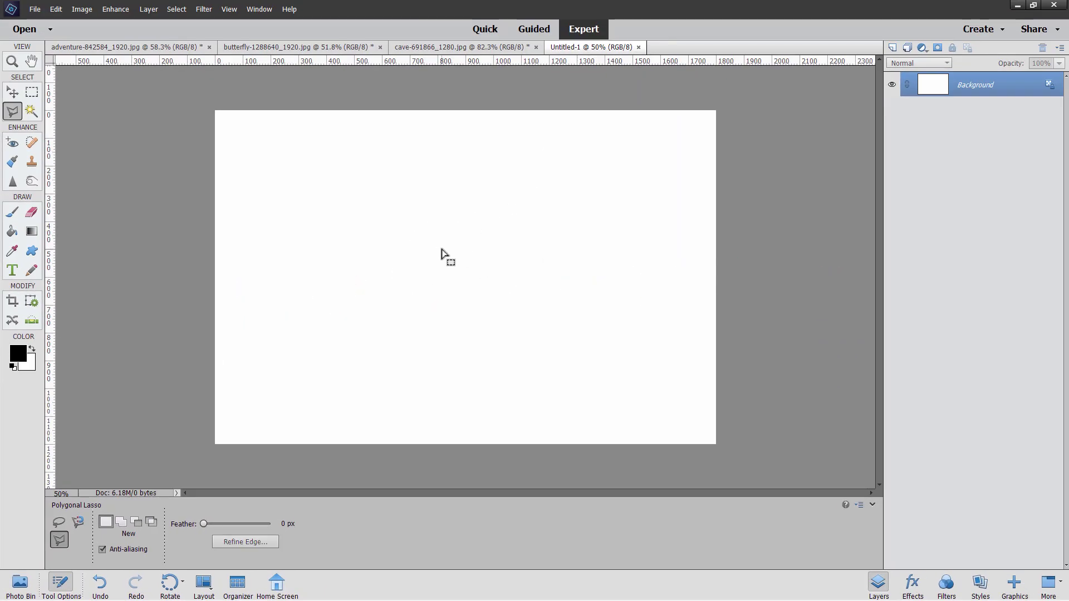
click(440, 219)
click(505, 209)
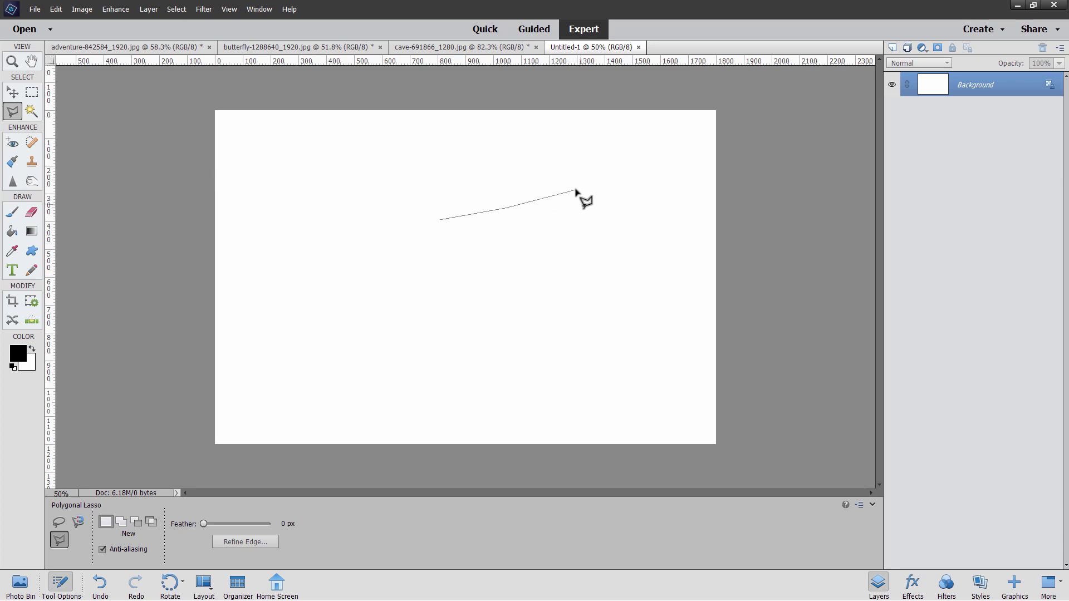
click(576, 190)
click(629, 257)
click(618, 318)
click(582, 351)
click(513, 334)
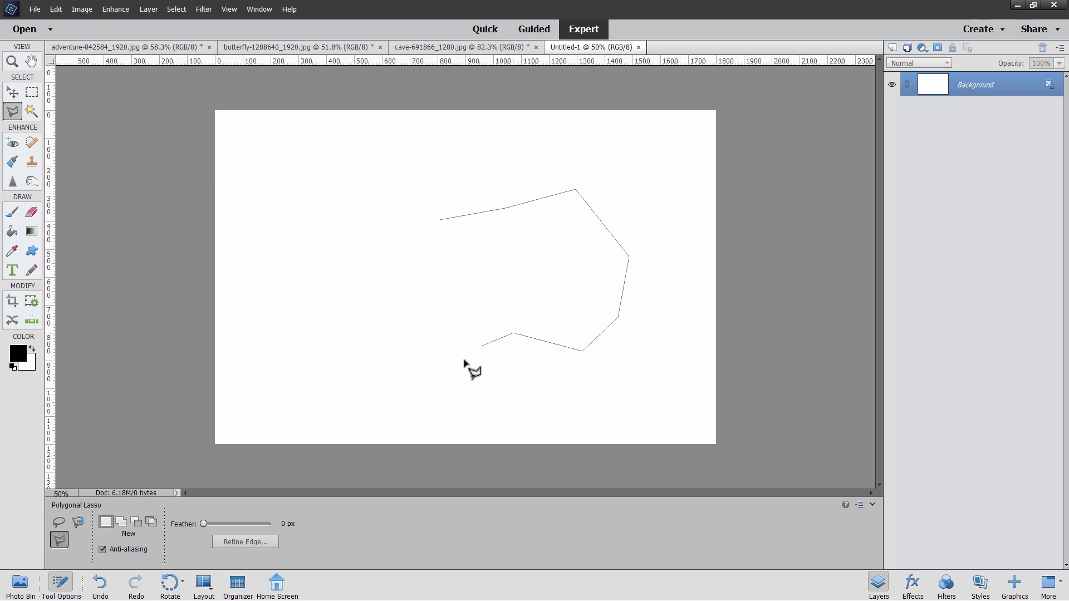
click(452, 372)
click(357, 380)
click(308, 323)
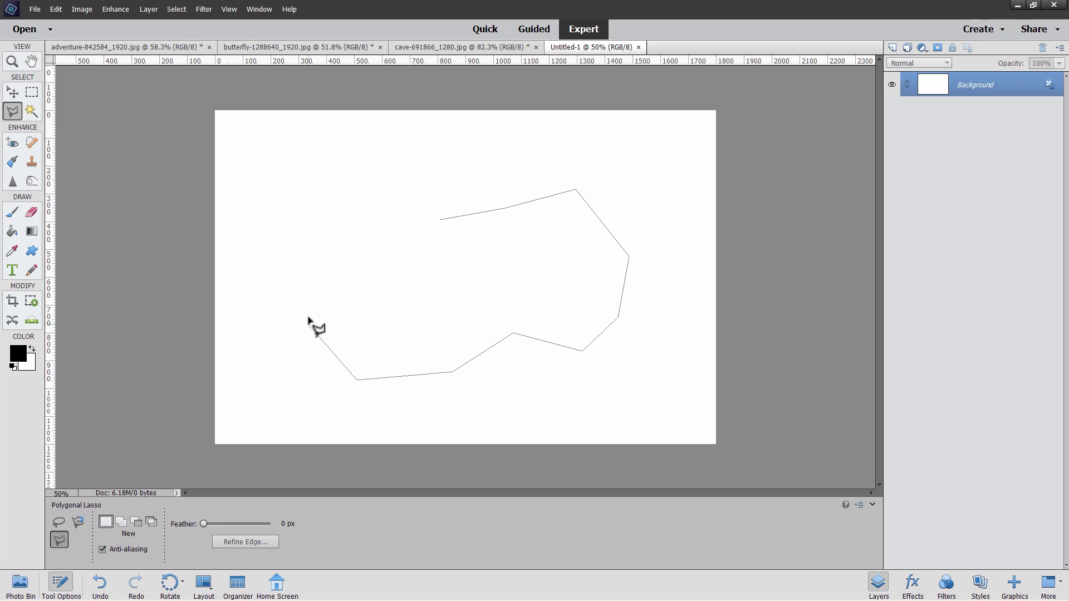
click(328, 296)
click(292, 277)
click(288, 242)
click(301, 222)
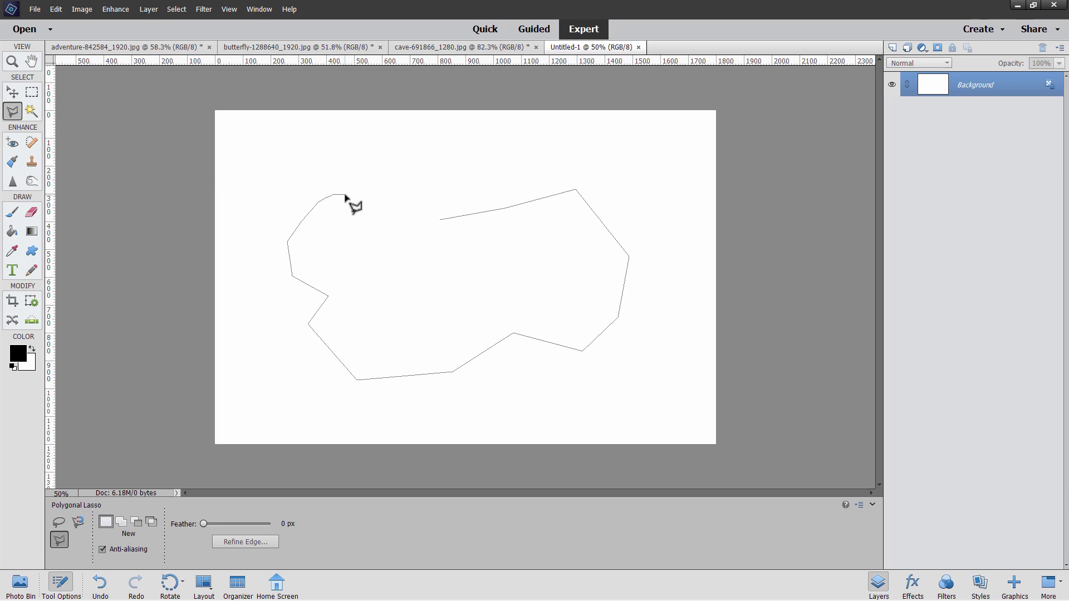
click(440, 223)
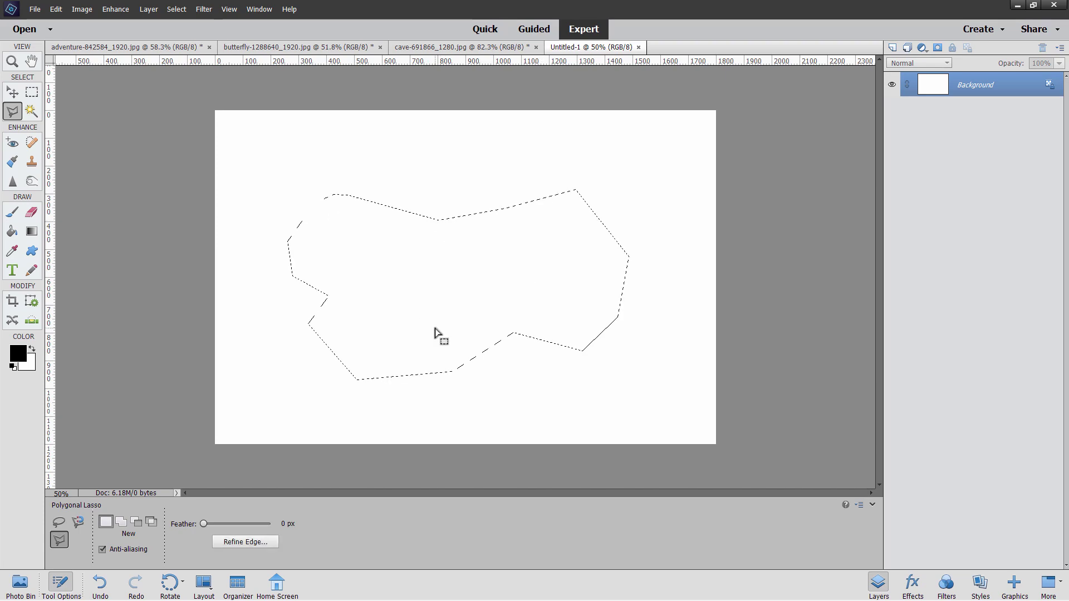
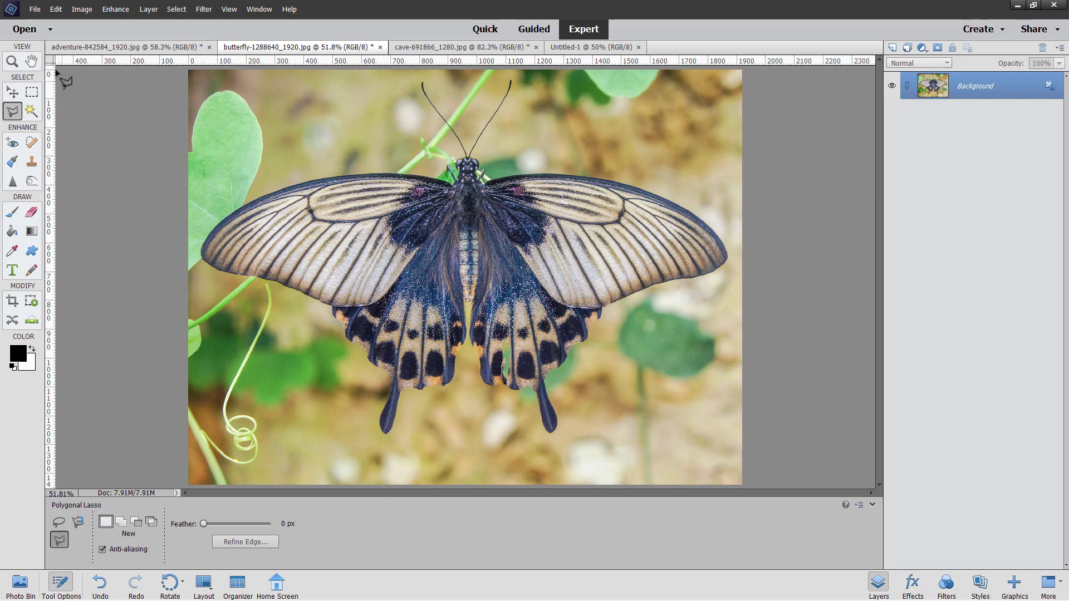
In the butterfly image at 200% zoom, select the head and the adjoining inner wings with the Magnetic Lasso.
click(12, 61)
click(375, 178)
click(377, 181)
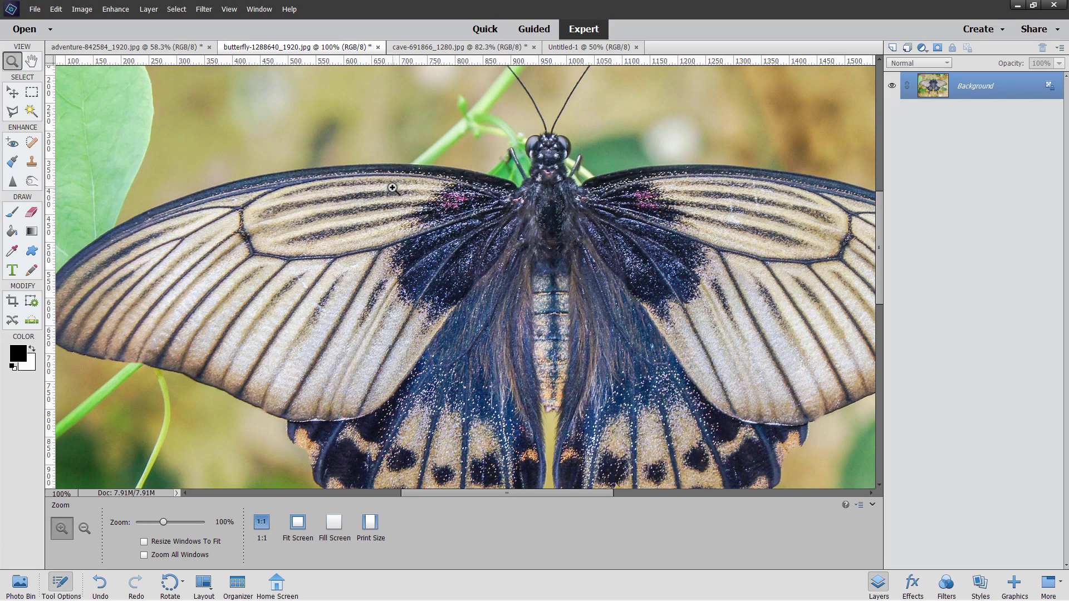
click(393, 191)
click(12, 111)
mouse_move(624, 167)
mouse_down()
mouse_move(614, 258)
mouse_move(502, 316)
mouse_up()
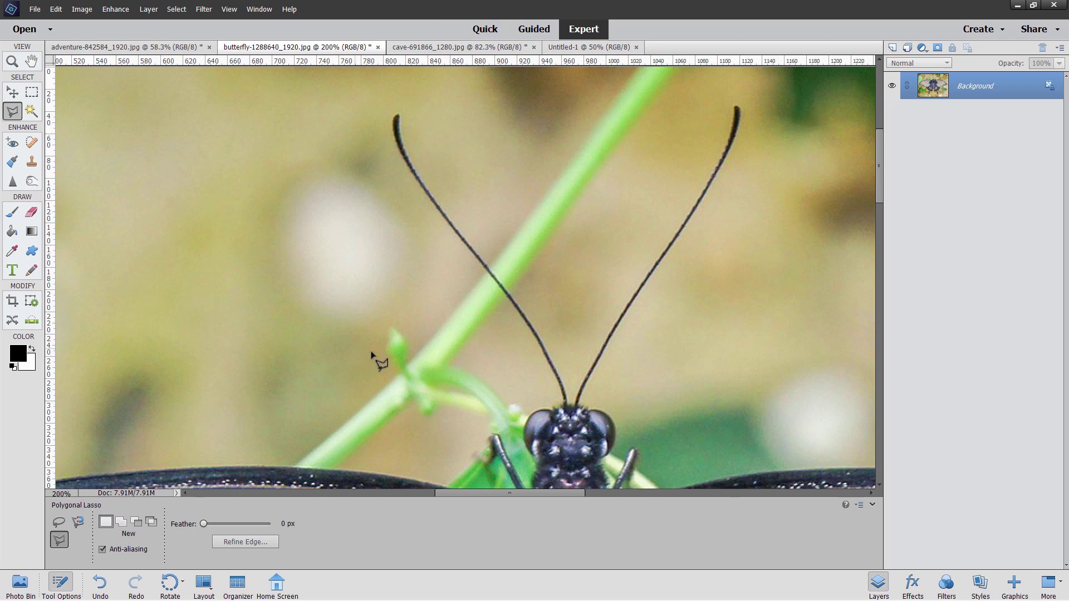
scroll(393, 390, down, 5)
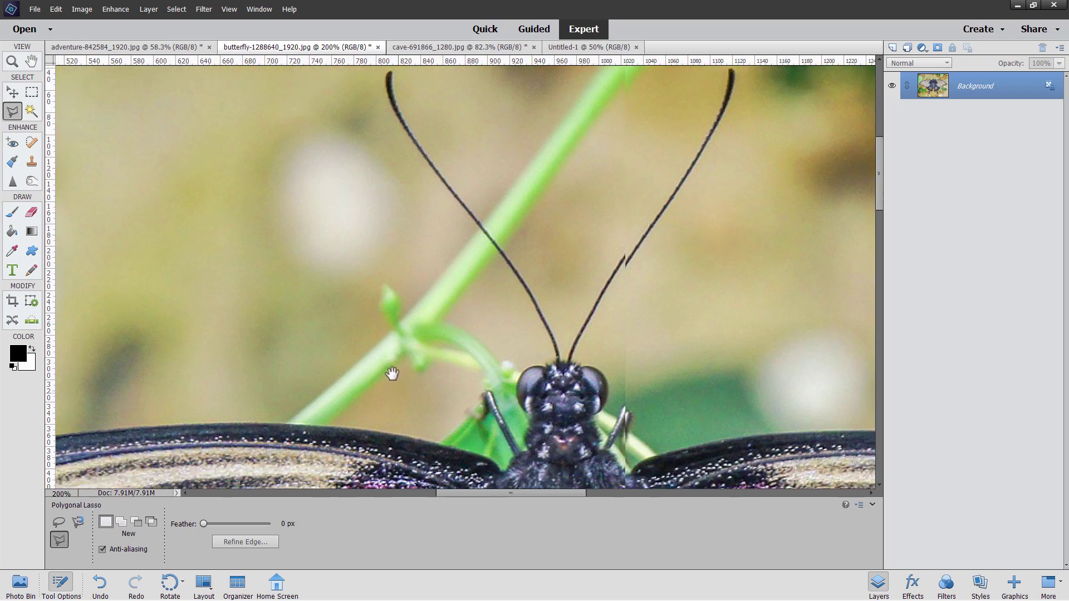
click(79, 521)
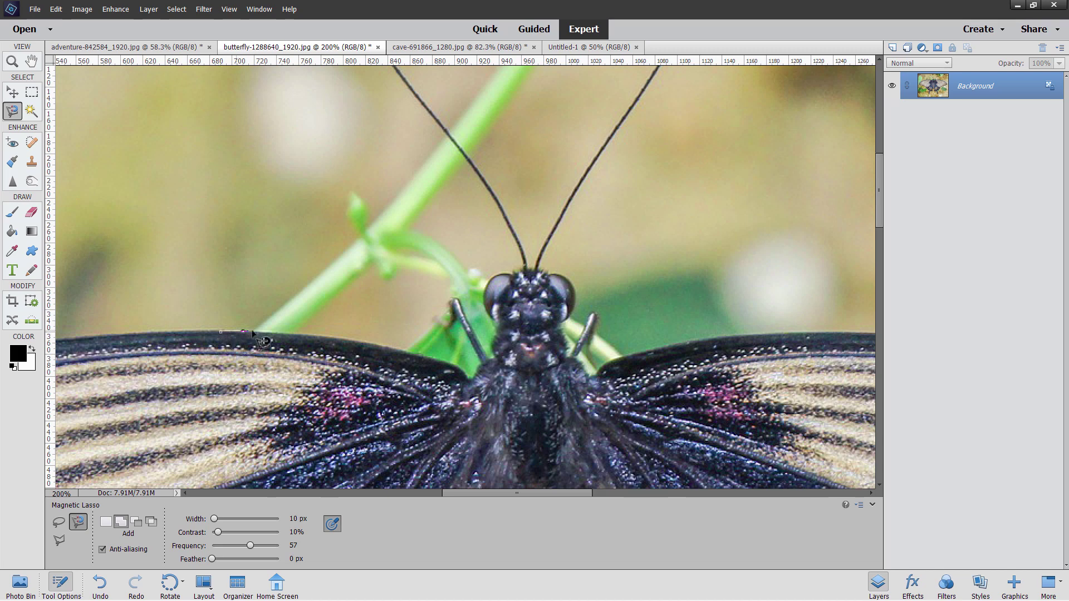
drag(253, 332, 447, 368)
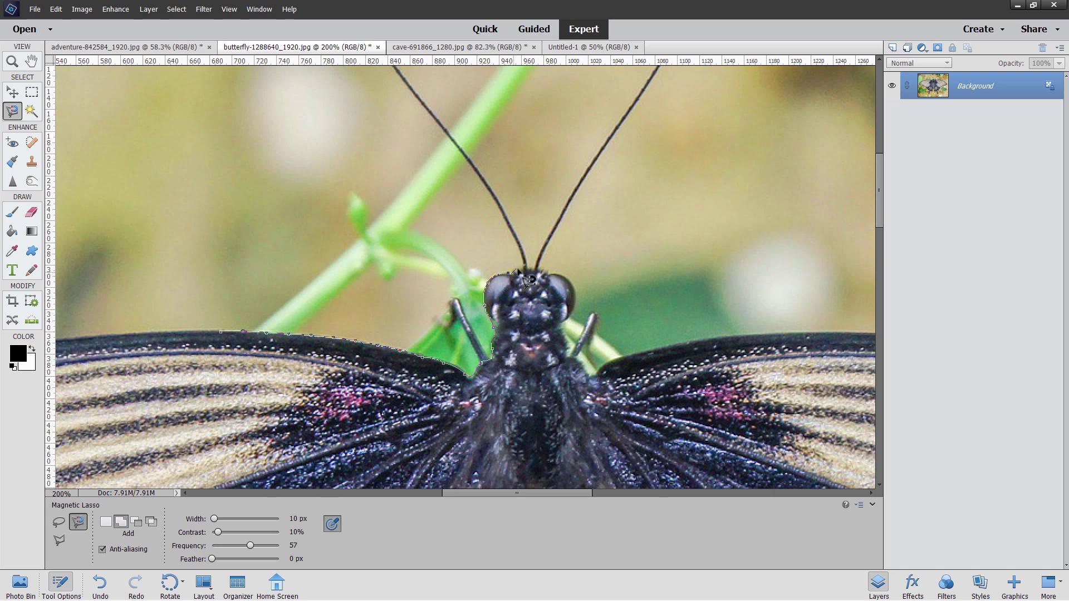
drag(557, 274, 579, 295)
mouse_move(595, 380)
mouse_down()
mouse_move(658, 353)
mouse_move(736, 349)
mouse_move(673, 455)
mouse_move(559, 479)
mouse_move(277, 440)
mouse_move(241, 419)
mouse_move(227, 350)
mouse_up()
click(221, 333)
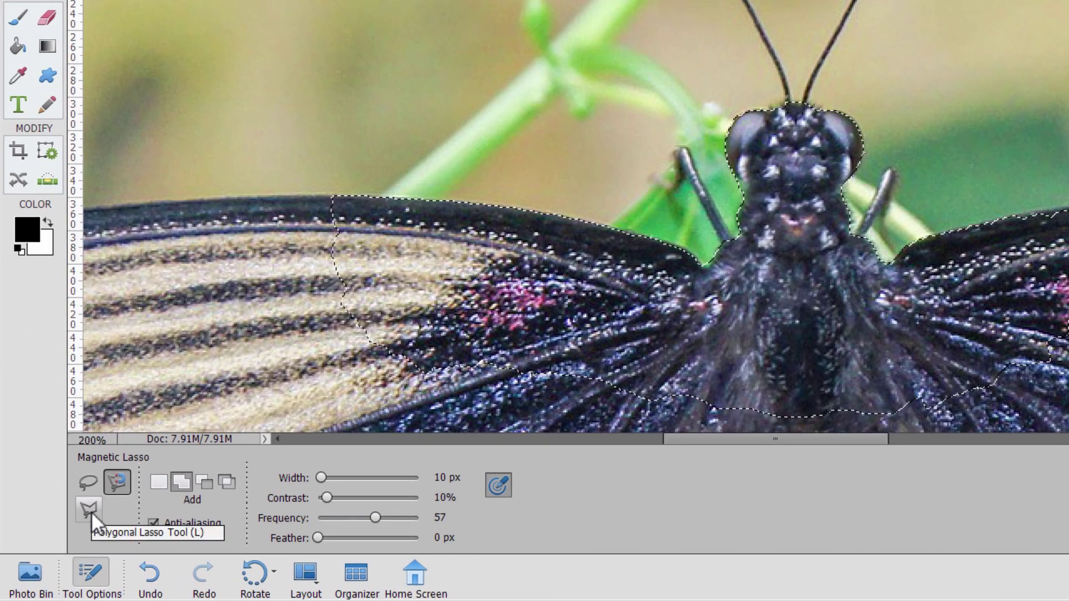
Add the front leg left of the butterfly's head to the selection using the Polygonal Lasso in Add mode.
click(59, 540)
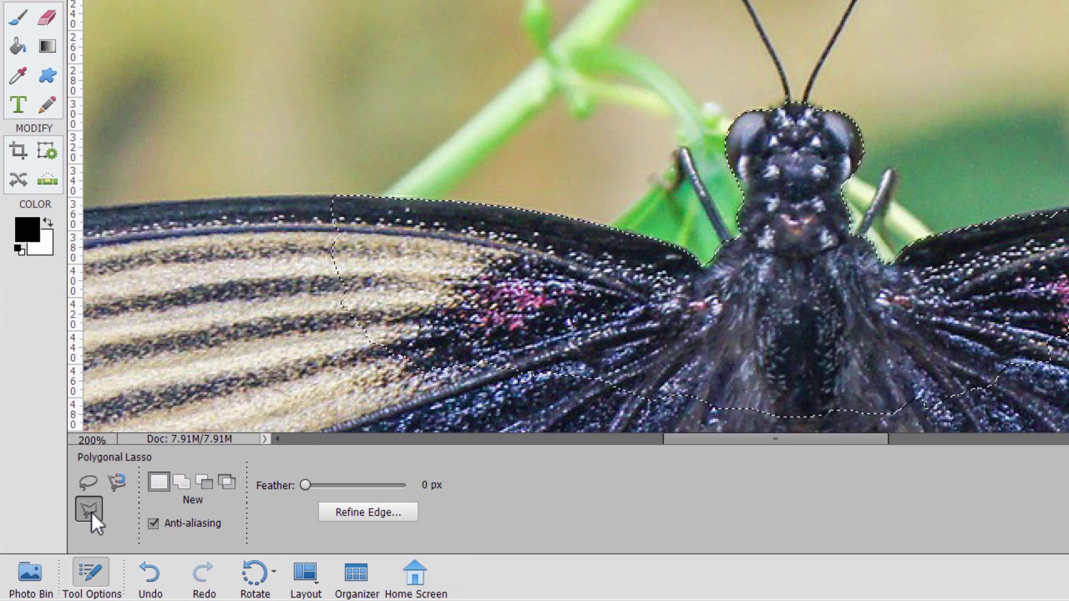
click(182, 482)
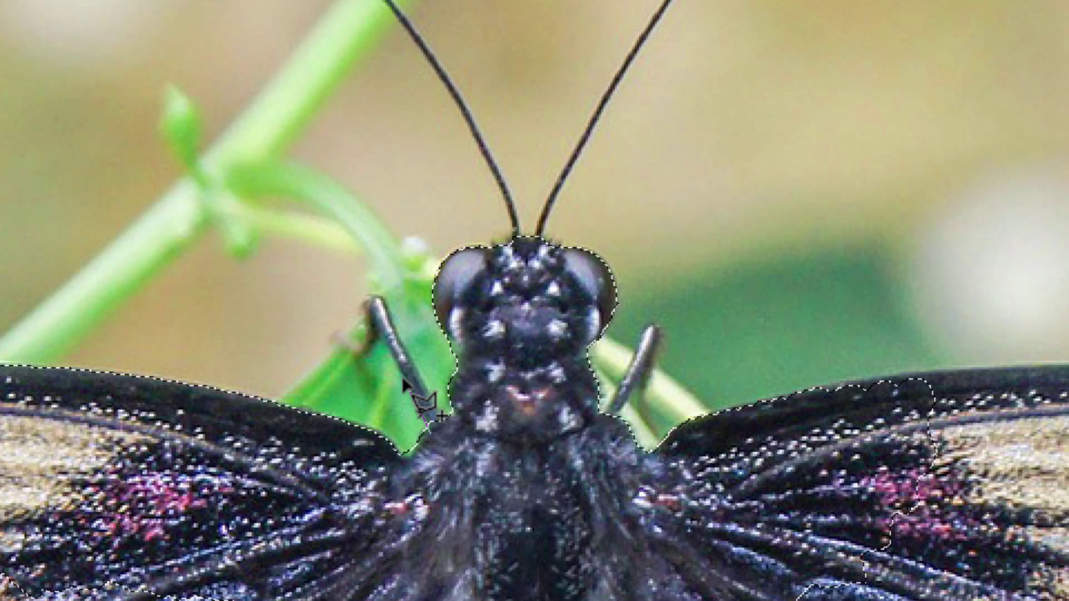
click(384, 332)
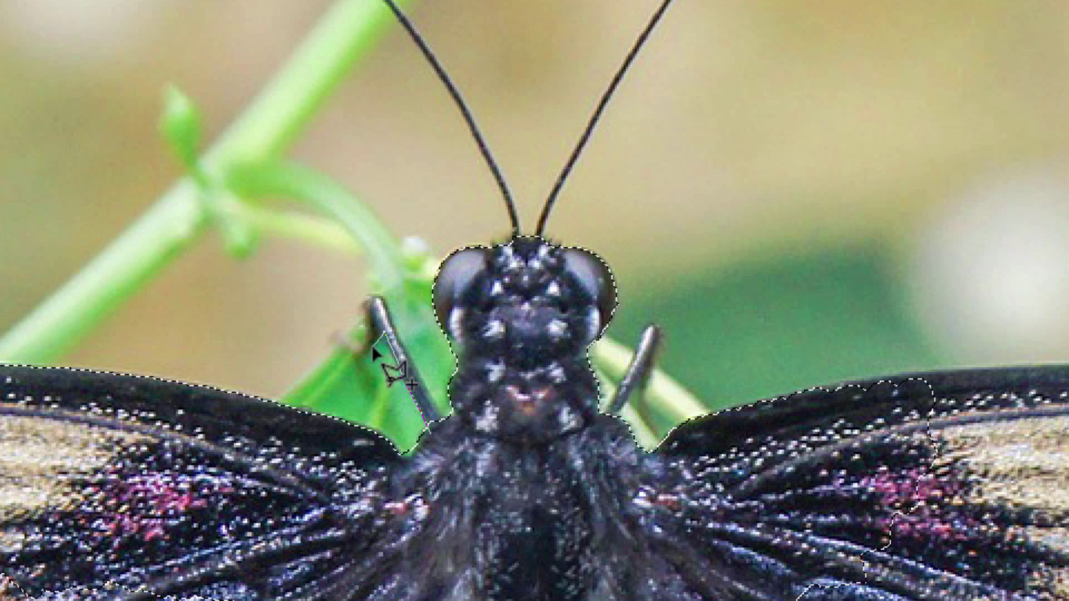
click(364, 357)
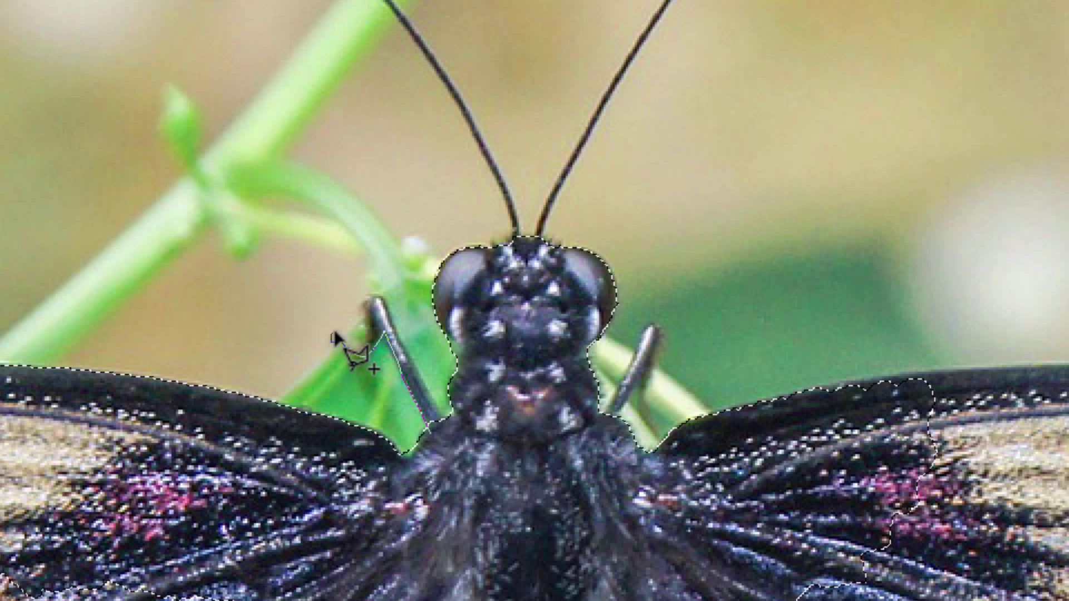
mouse_move(334, 334)
mouse_down()
mouse_move(364, 349)
mouse_move(362, 310)
mouse_move(384, 297)
mouse_move(409, 369)
mouse_move(432, 429)
mouse_up()
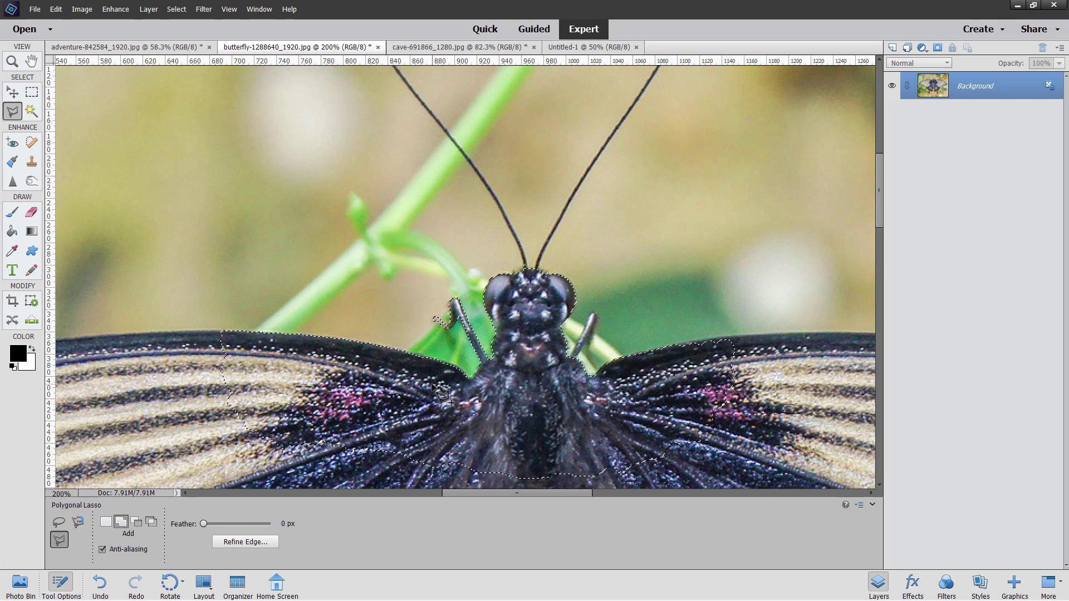
In the cave image, trace the rocky edge of the cave opening with the Magnetic Lasso in New mode, starting above the foliage.
key(ctrl+Tab)
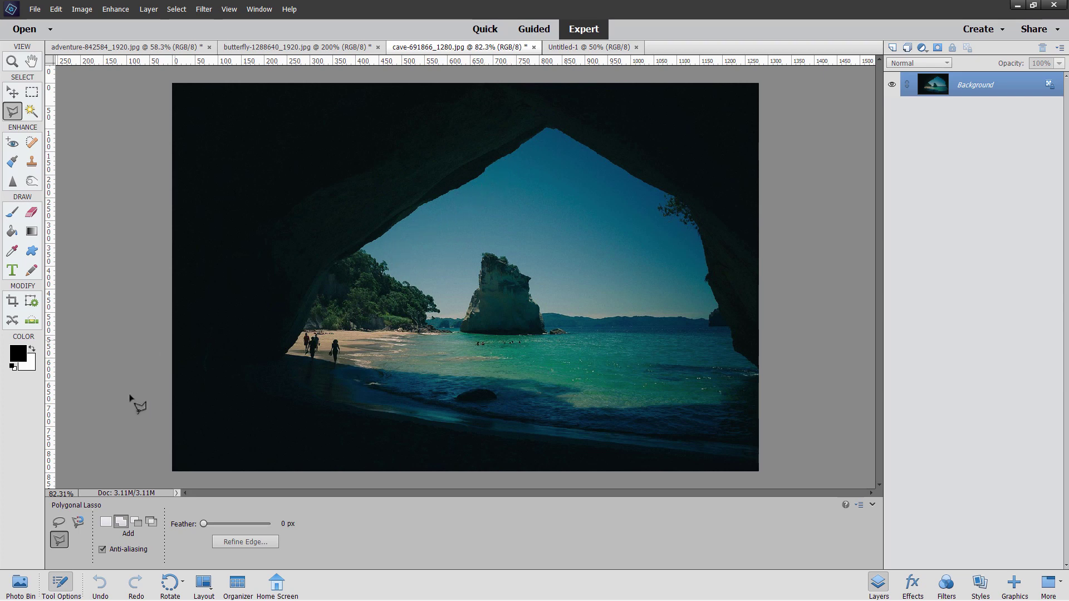
click(77, 522)
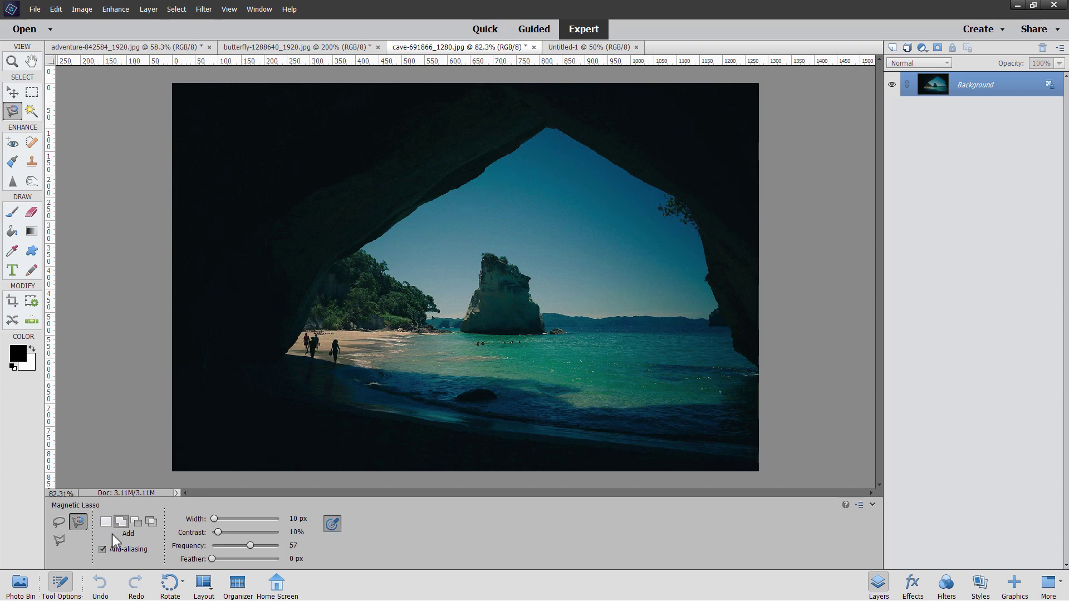
click(105, 523)
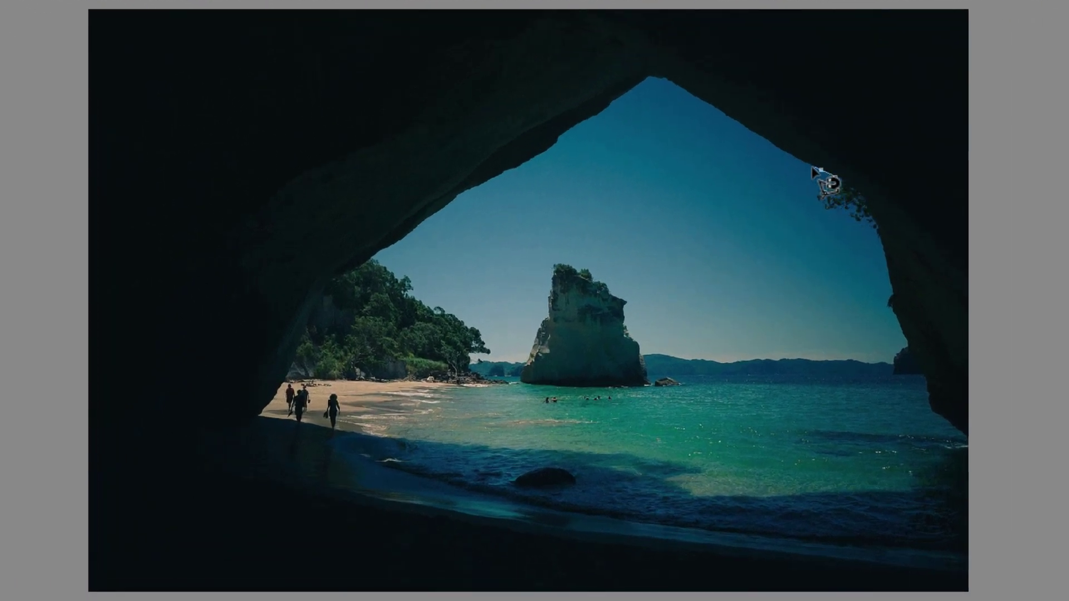
click(835, 177)
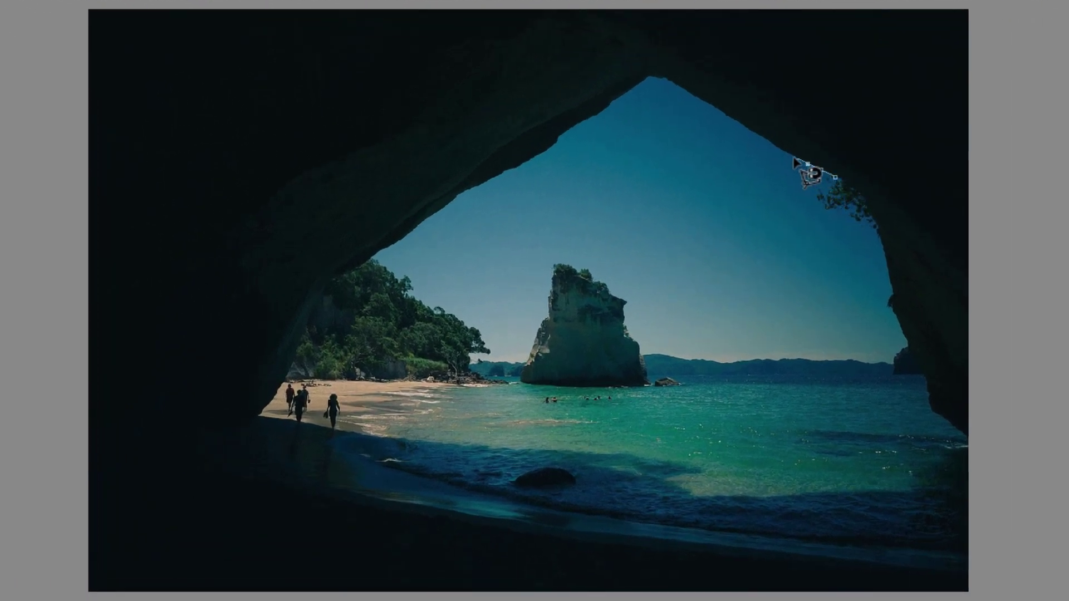